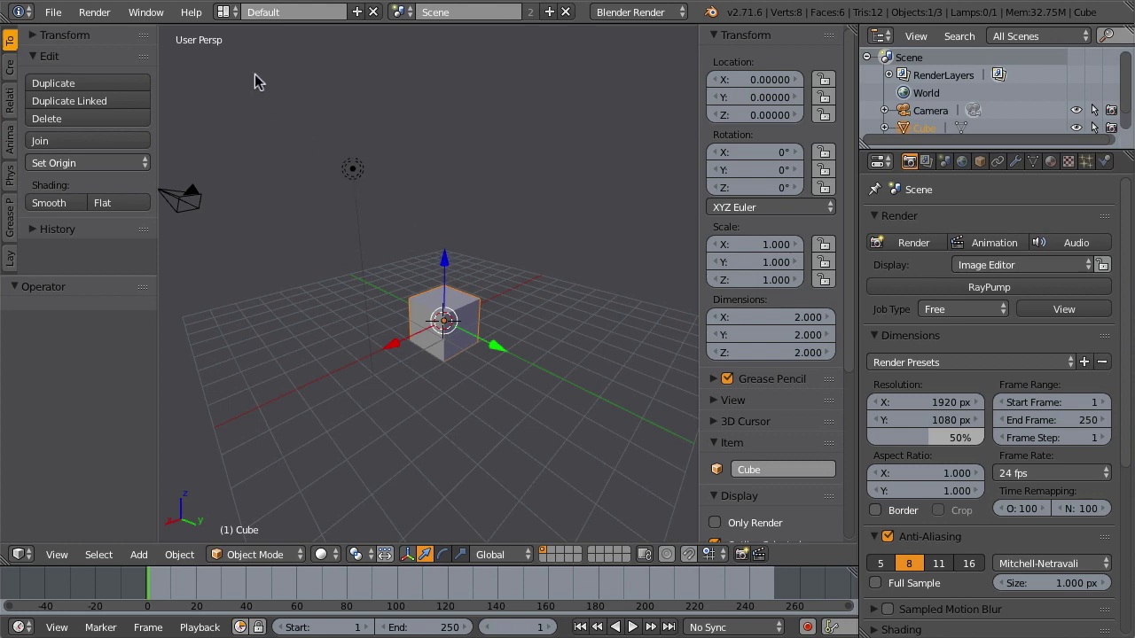
Switch to the Motion Tracking layout and load factory_01.MOV into the Movie Clip Editor.
click(225, 11)
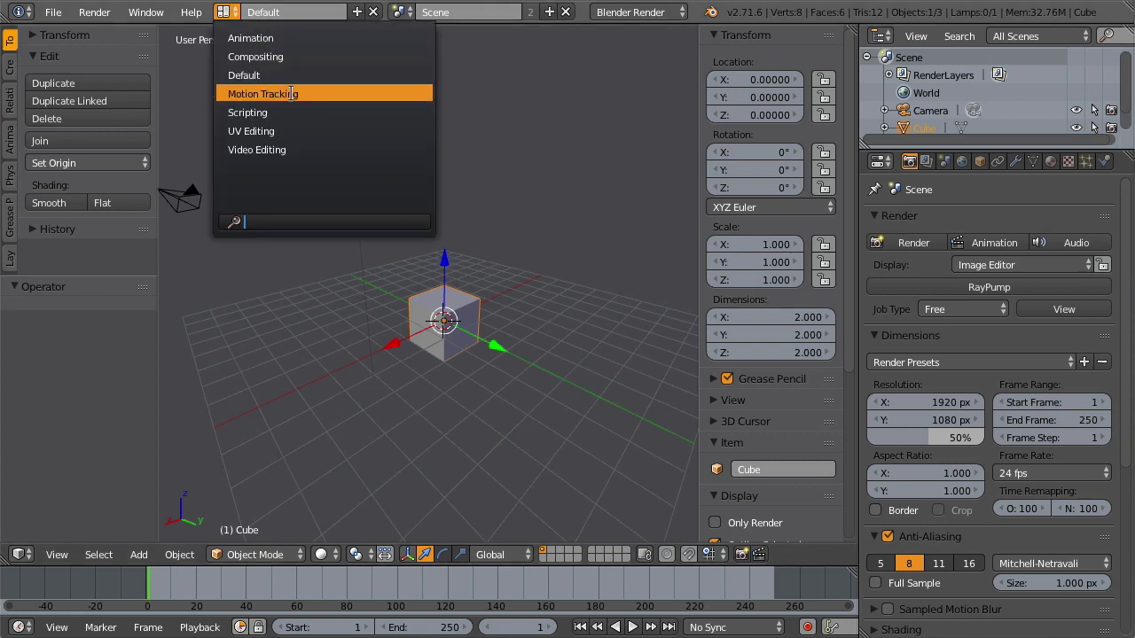
click(326, 93)
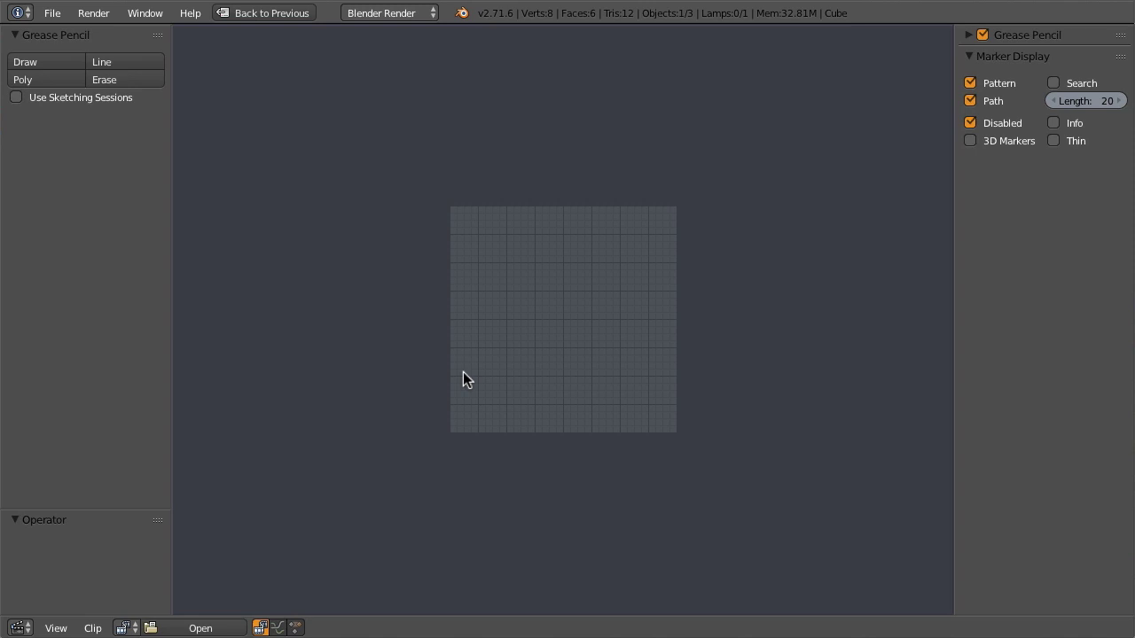
click(234, 627)
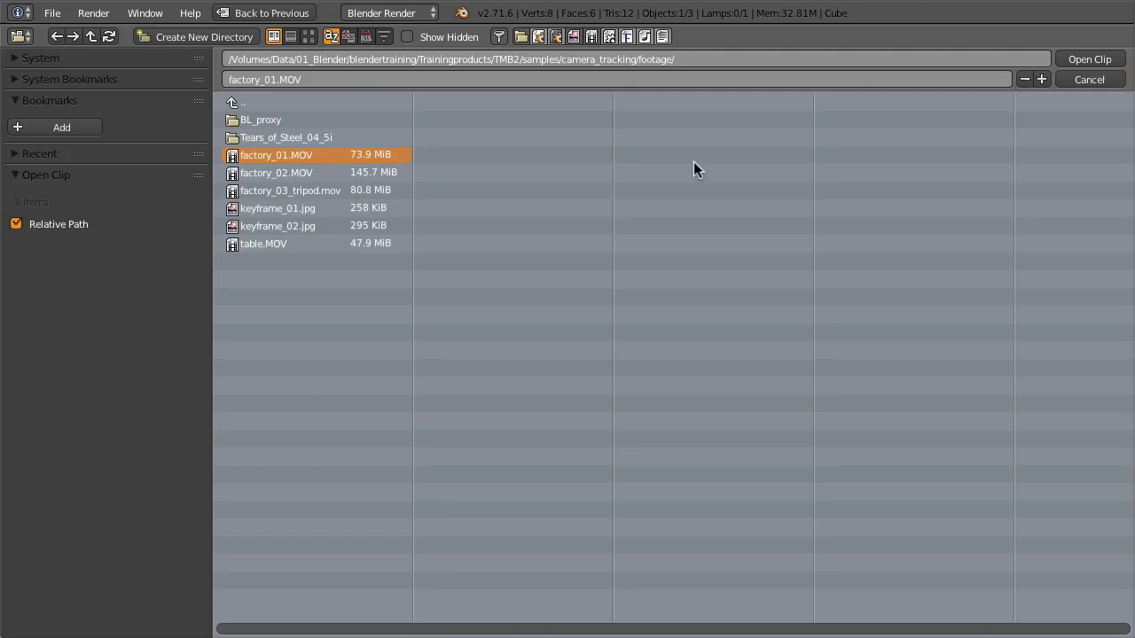
click(1100, 59)
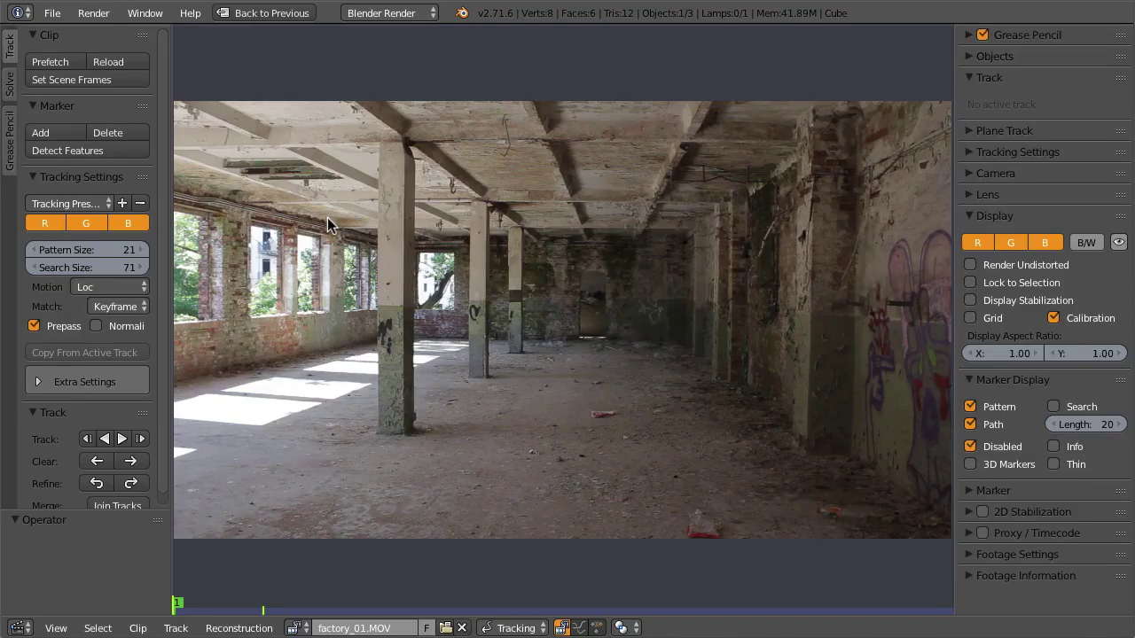
Prefetch all frames of factory_01.MOV, scrub through the camera move, and return to frame 1.
click(60, 60)
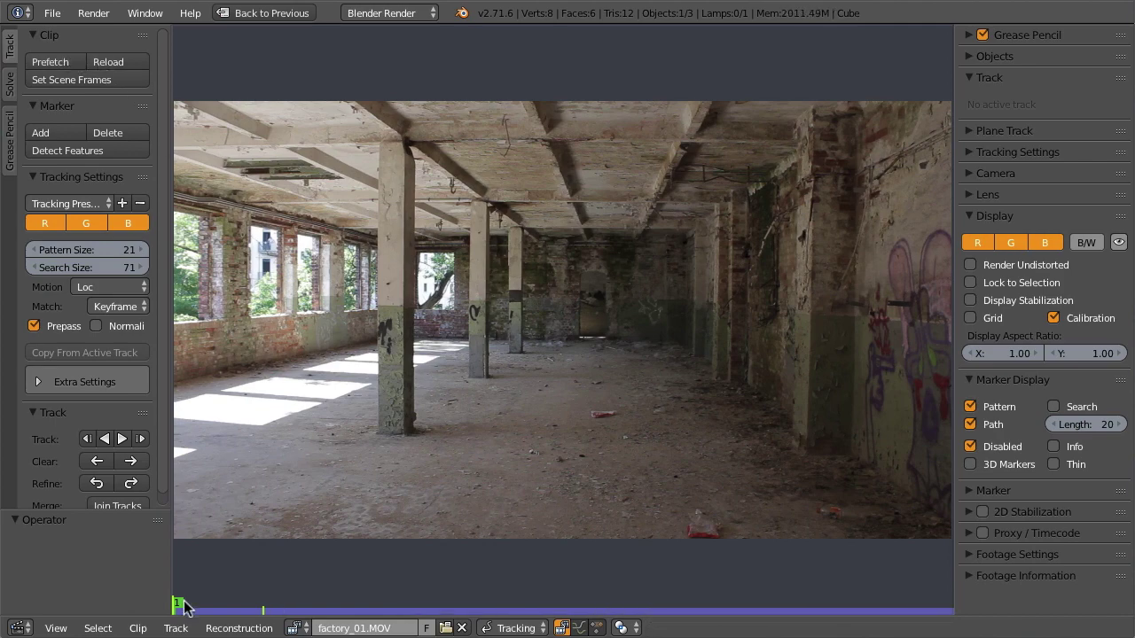
drag(183, 607, 373, 605)
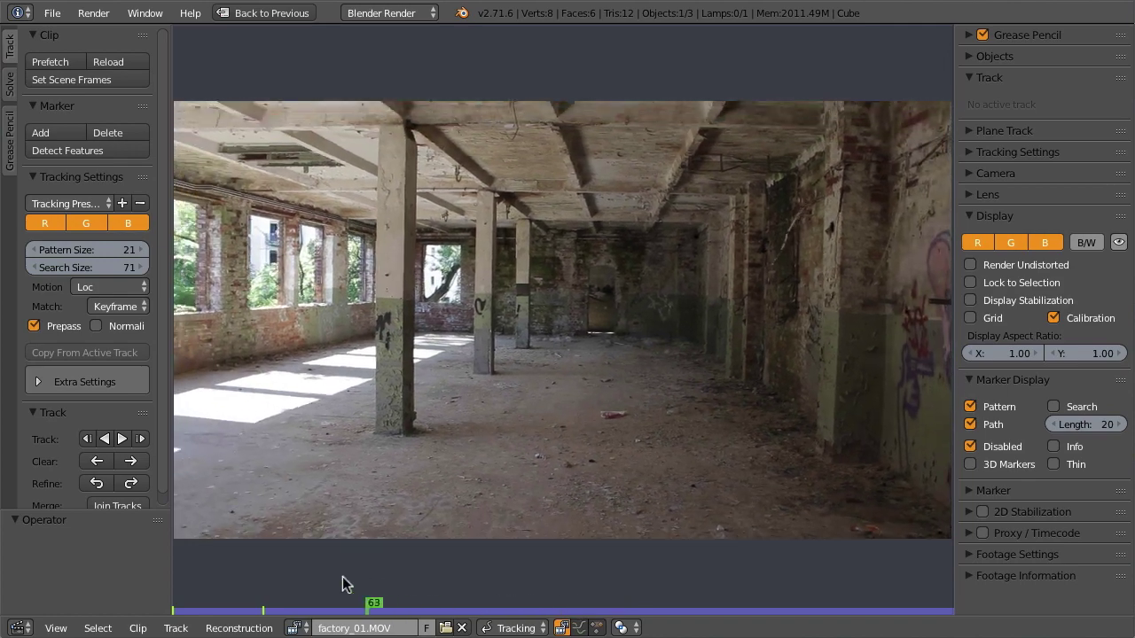
key(shift+Left)
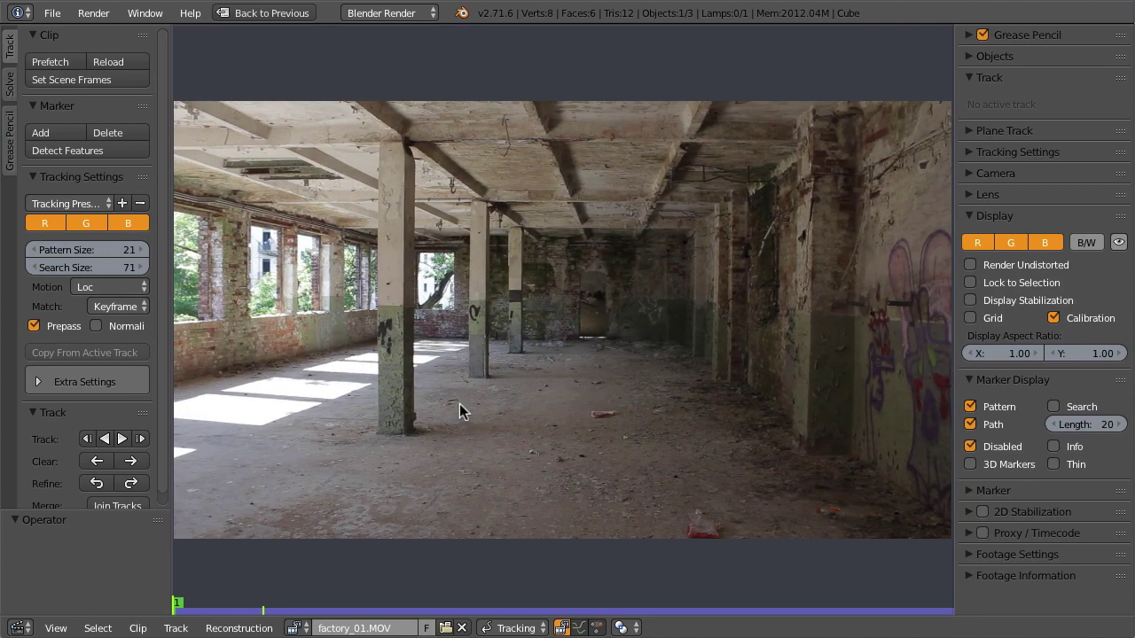
Add two floor markers near the pillars, tracking the first forward and the second backward.
ctrl+drag(520, 354, 502, 360)
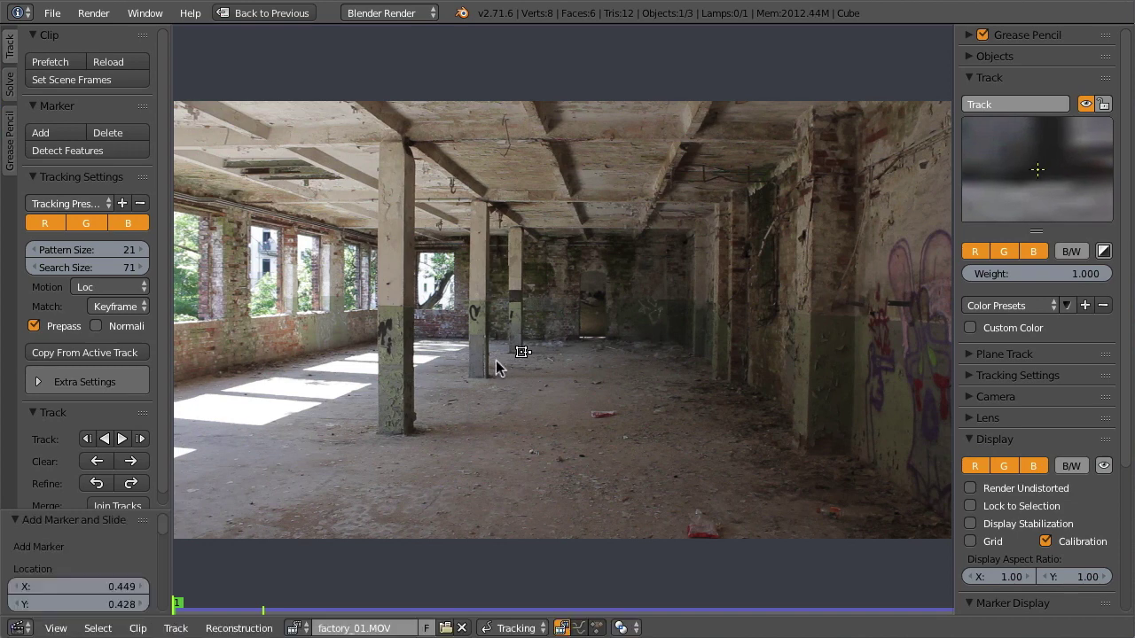
click(123, 439)
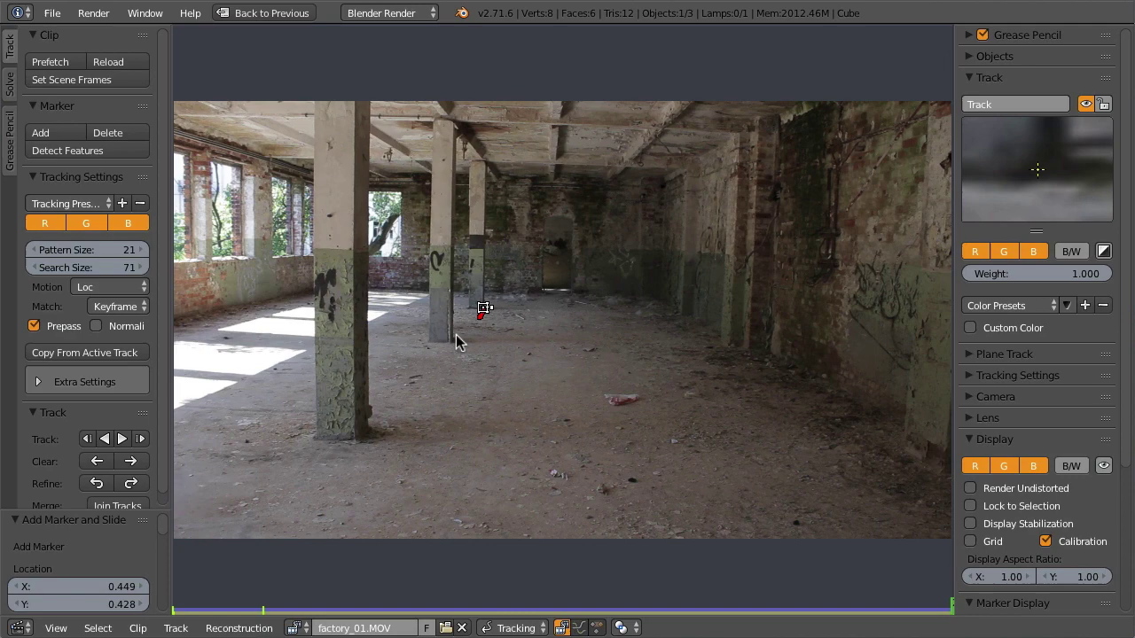
scroll(456, 335, up, 4)
ctrl+drag(451, 334, 453, 334)
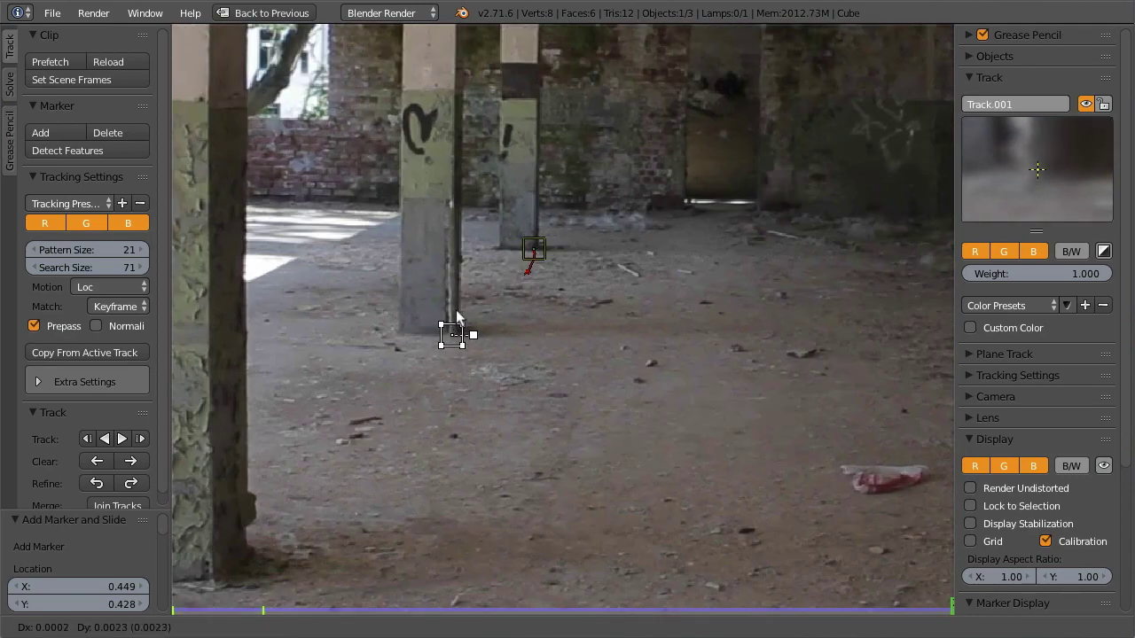
click(106, 440)
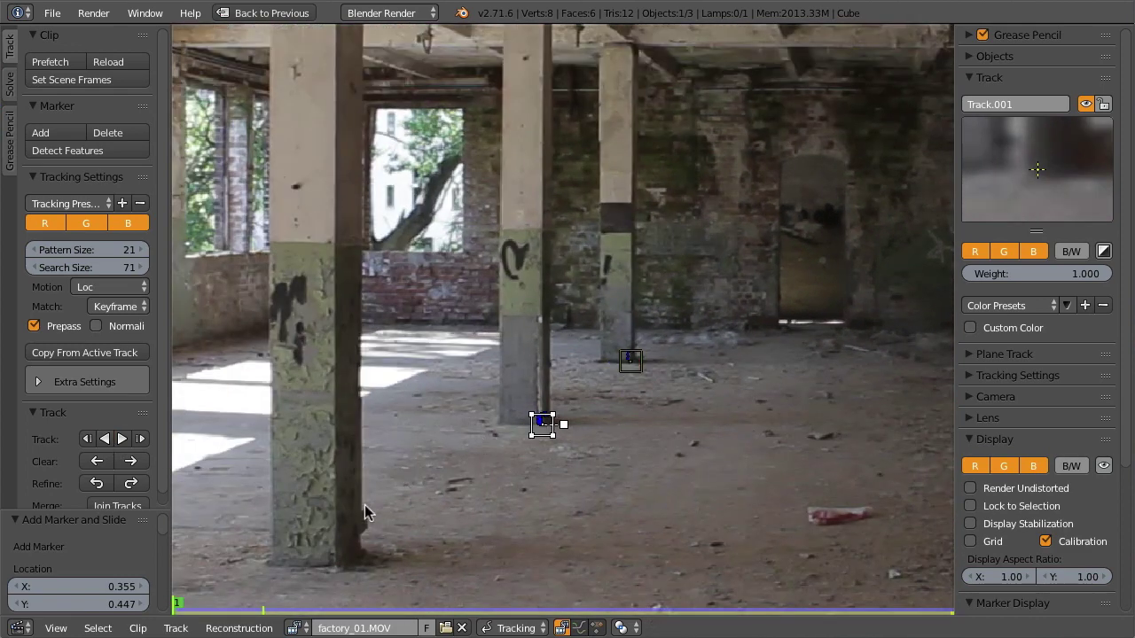
With Affine motion, add an enlarged marker at the front pillar's base and track it forward.
click(96, 289)
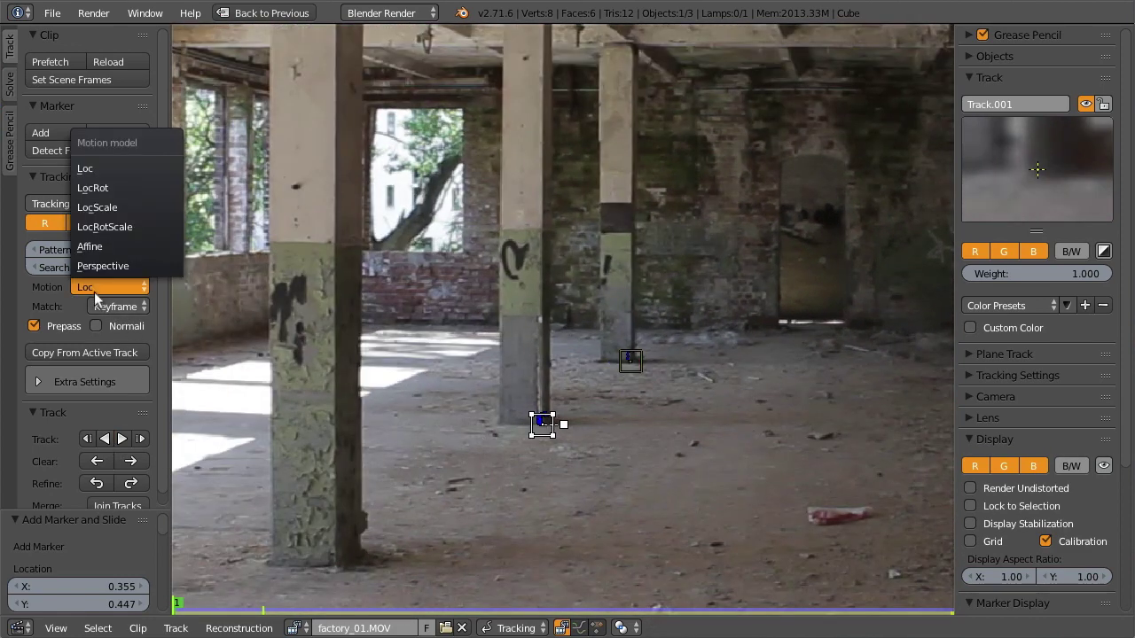
click(155, 250)
middle_drag(304, 459, 423, 293)
ctrl+click(452, 400)
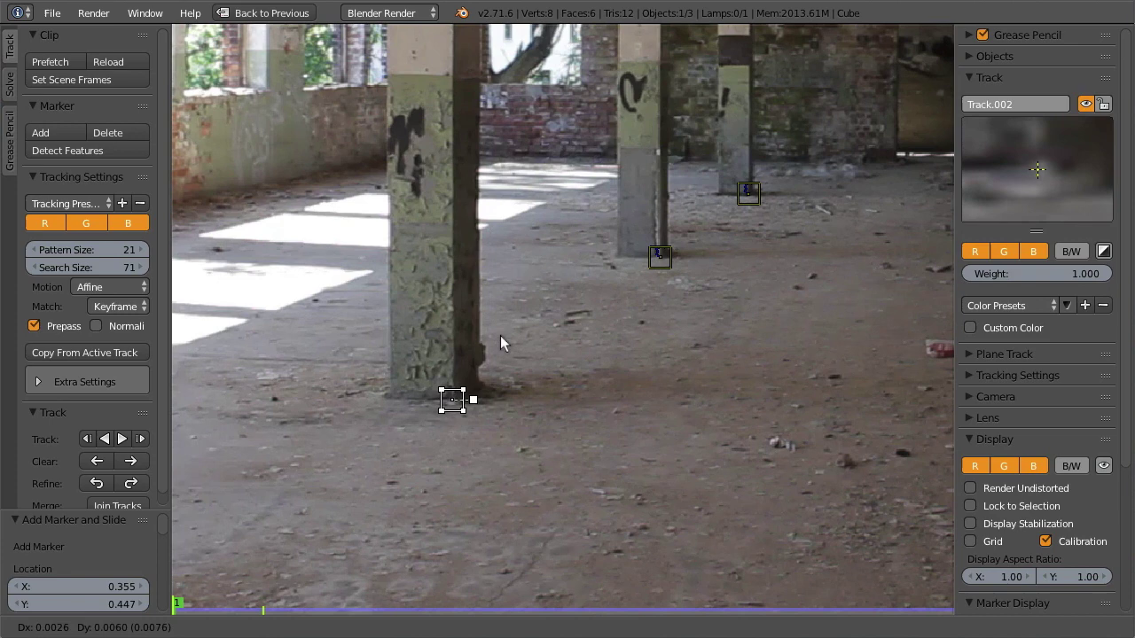
key(s)
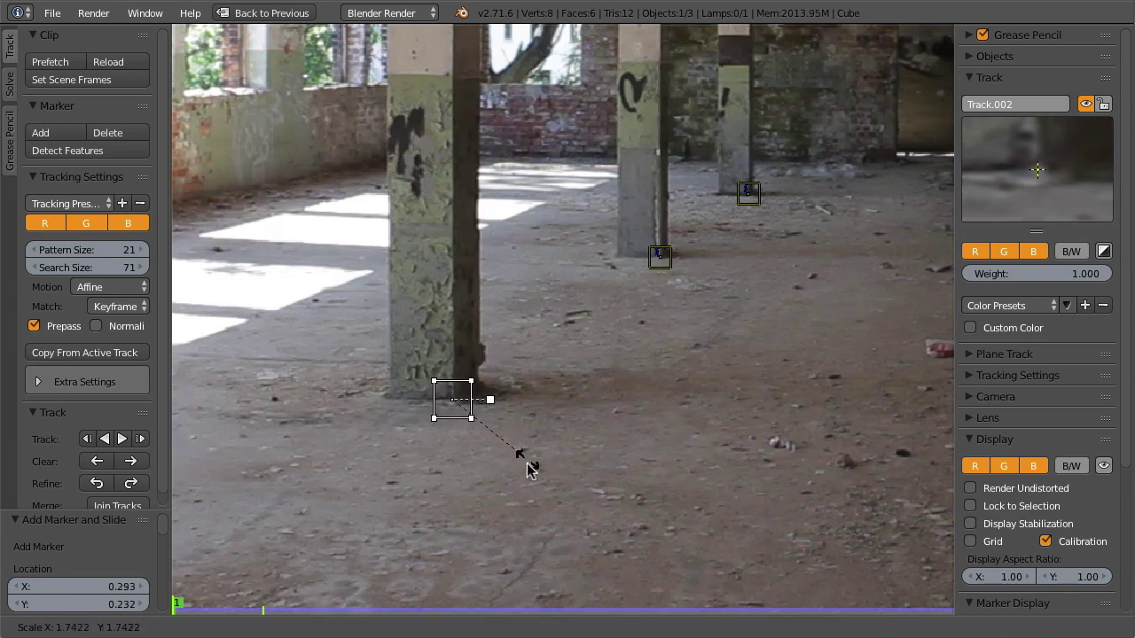
click(527, 464)
drag(516, 457, 496, 446)
key(l)
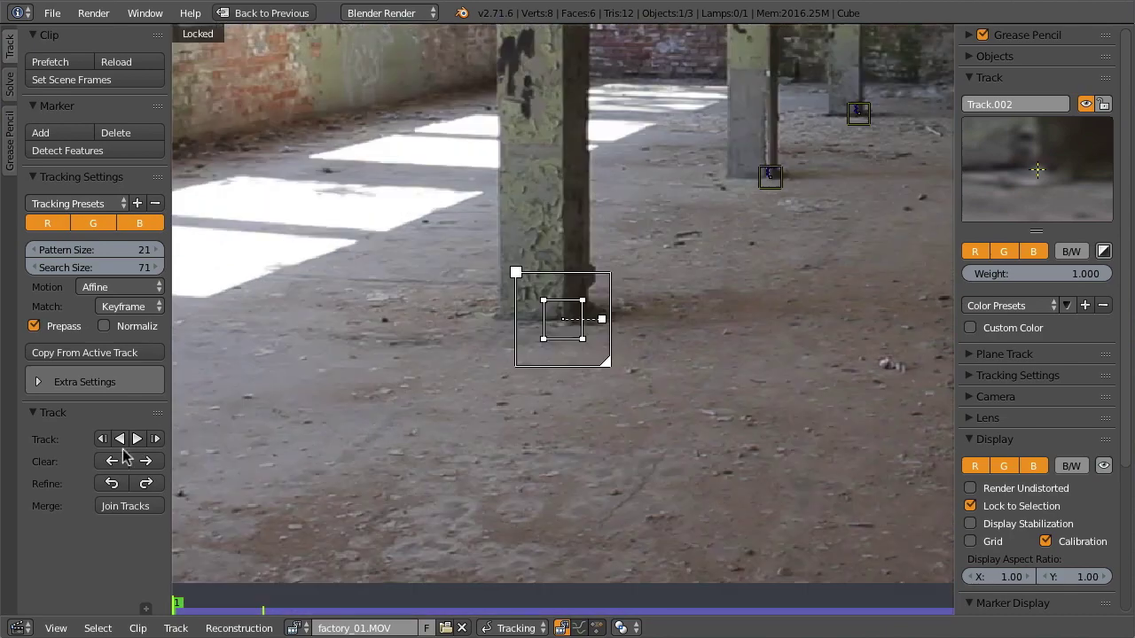
click(137, 439)
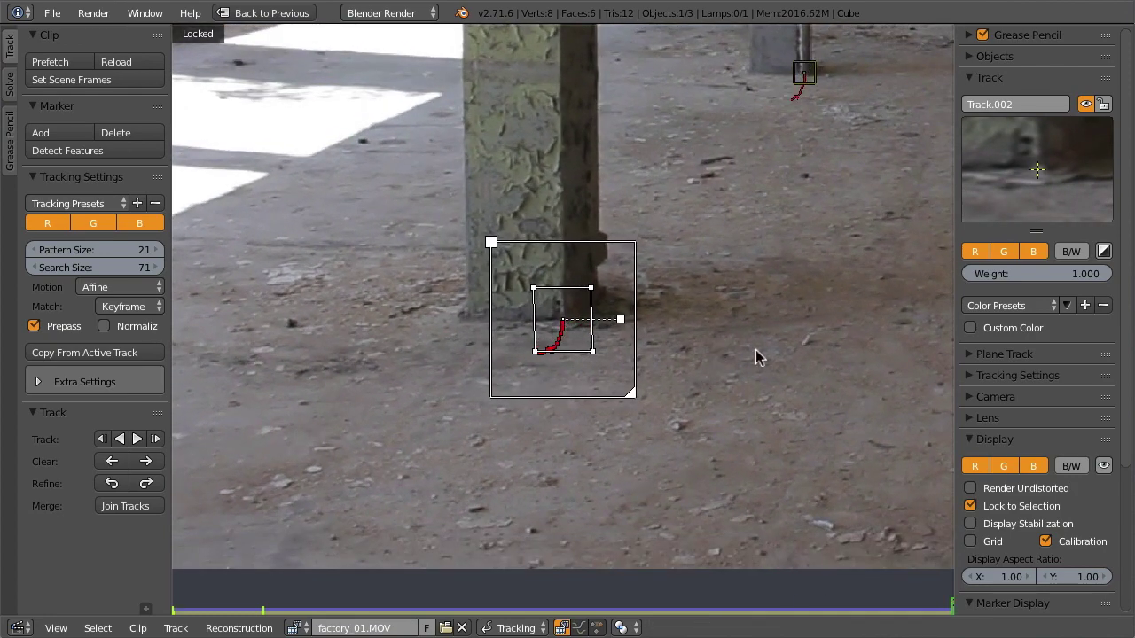
key(shift+alt+a)
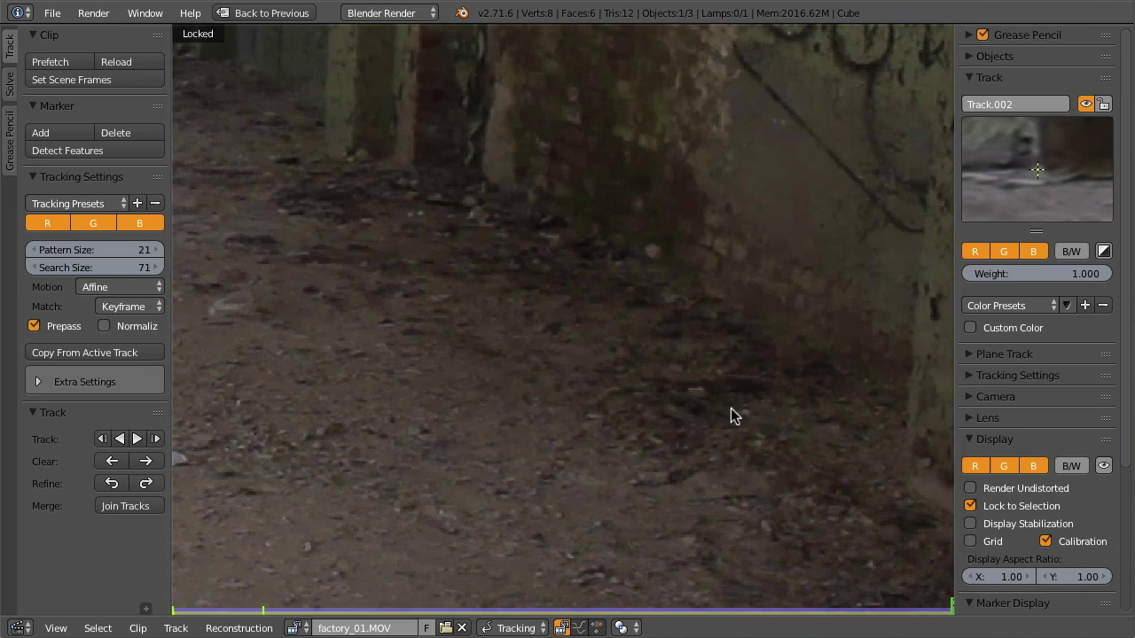
Add an enlarged floor marker near the wall and track it backward through the clip.
ctrl+click(701, 400)
key(s)
click(694, 467)
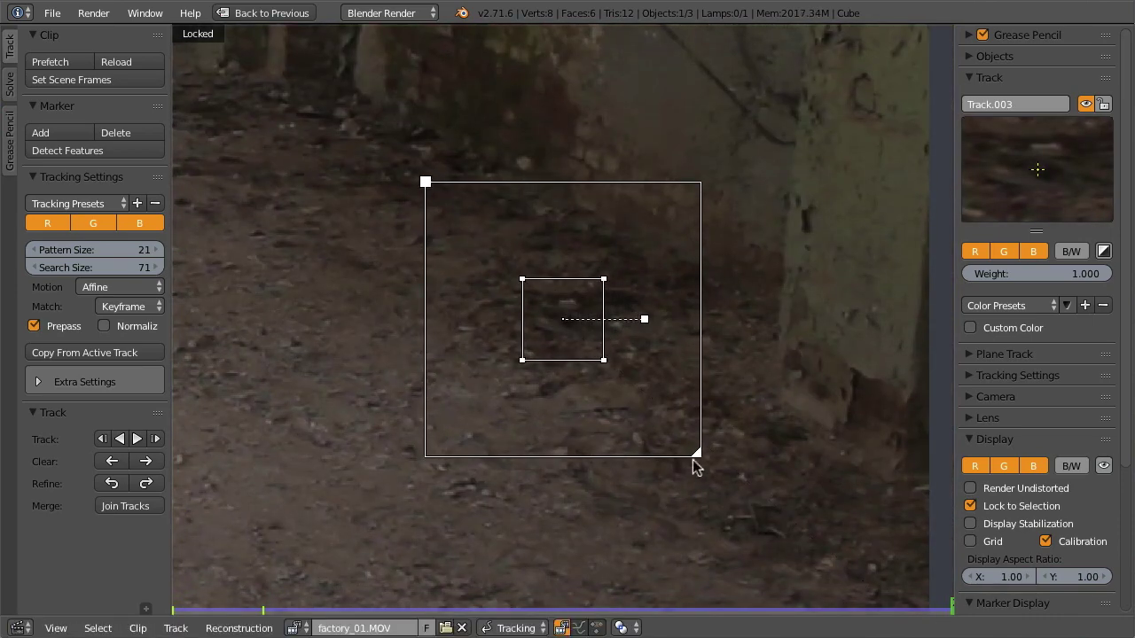
drag(694, 460, 637, 402)
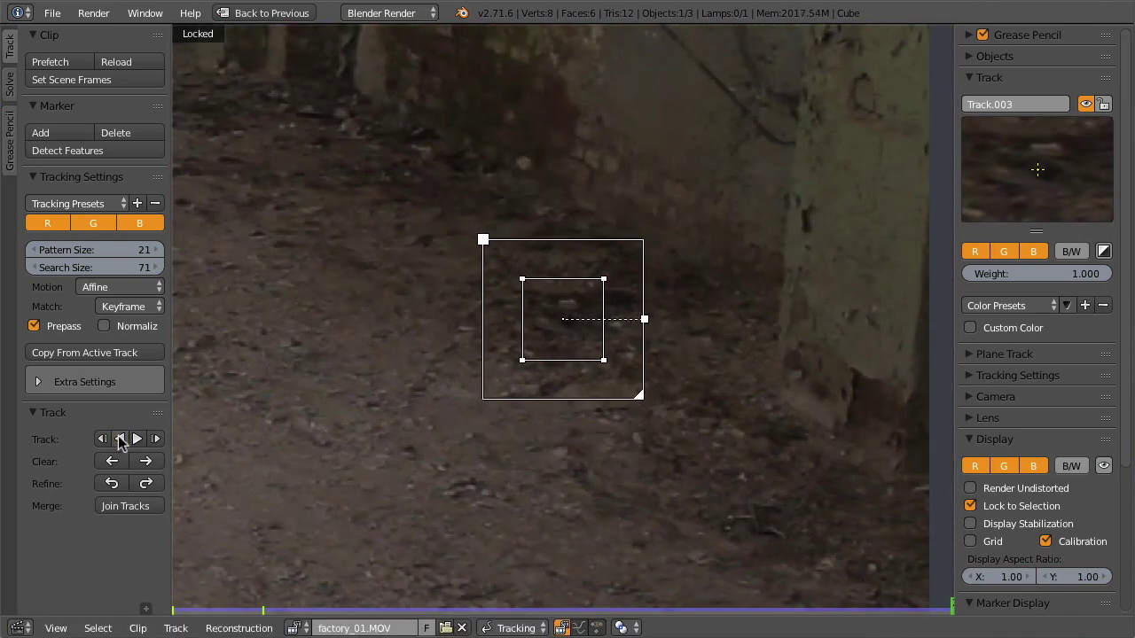
click(121, 439)
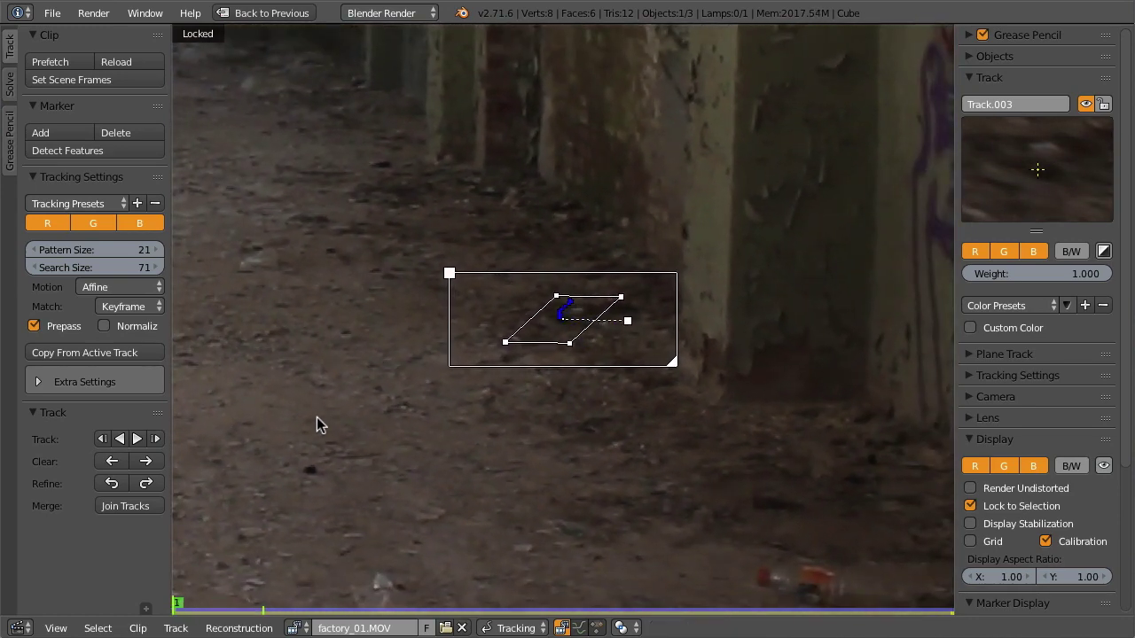
Show the whole frame, select all four tracks and lock them with Ctrl+L.
key(l)
key(f)
key(a)
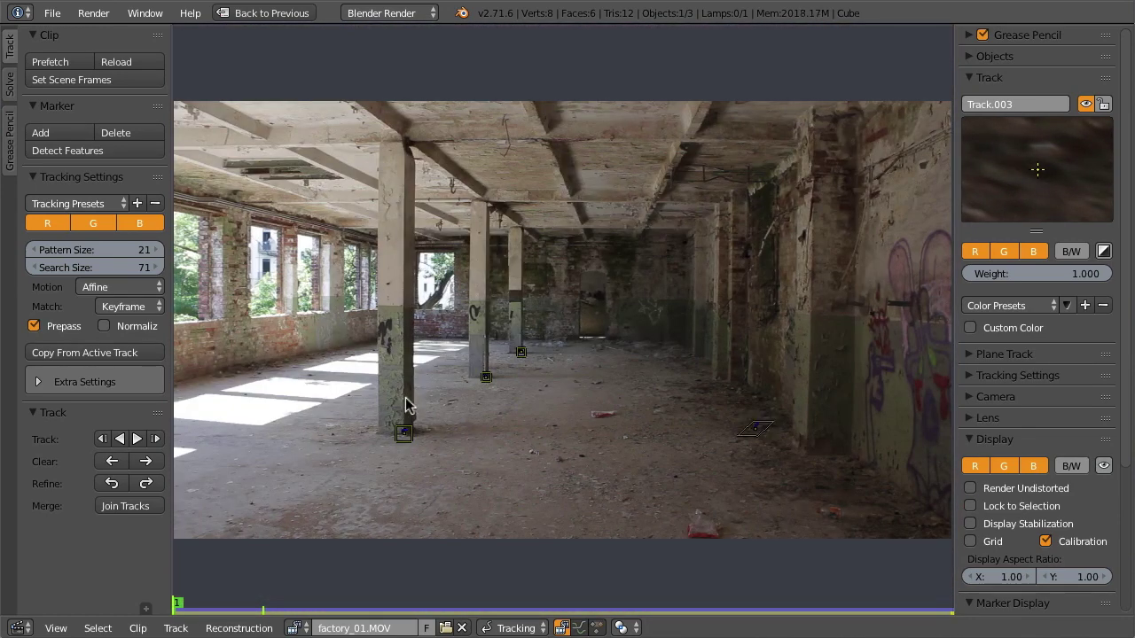
key(a)
key(ctrl+l)
Set motion back to Loc, detect features on the first frame and track them forward.
click(142, 286)
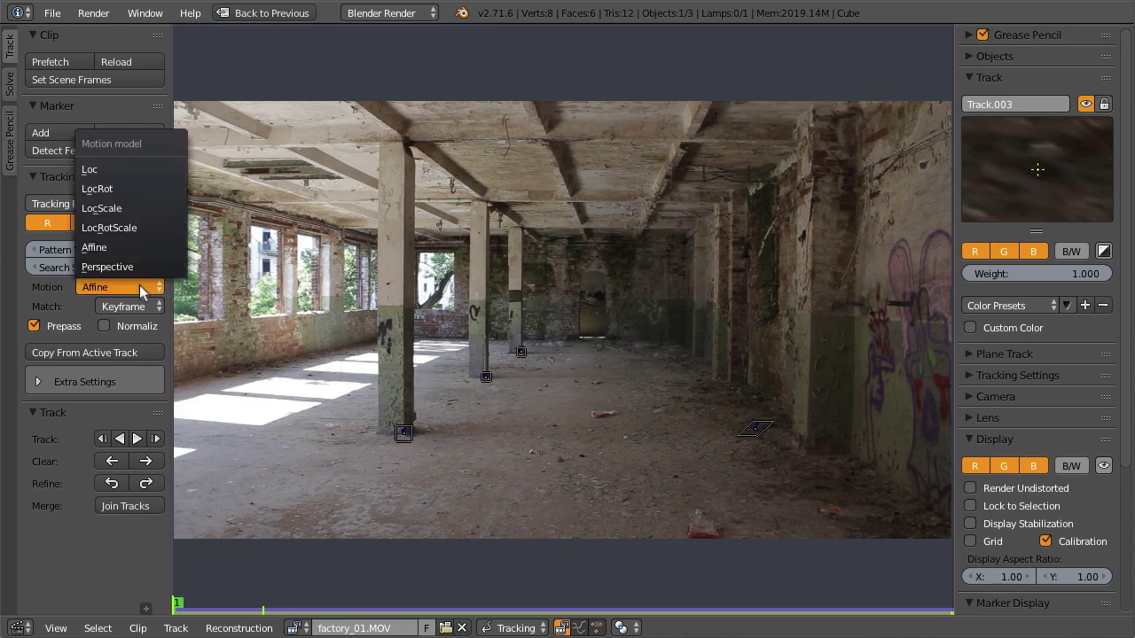
click(118, 166)
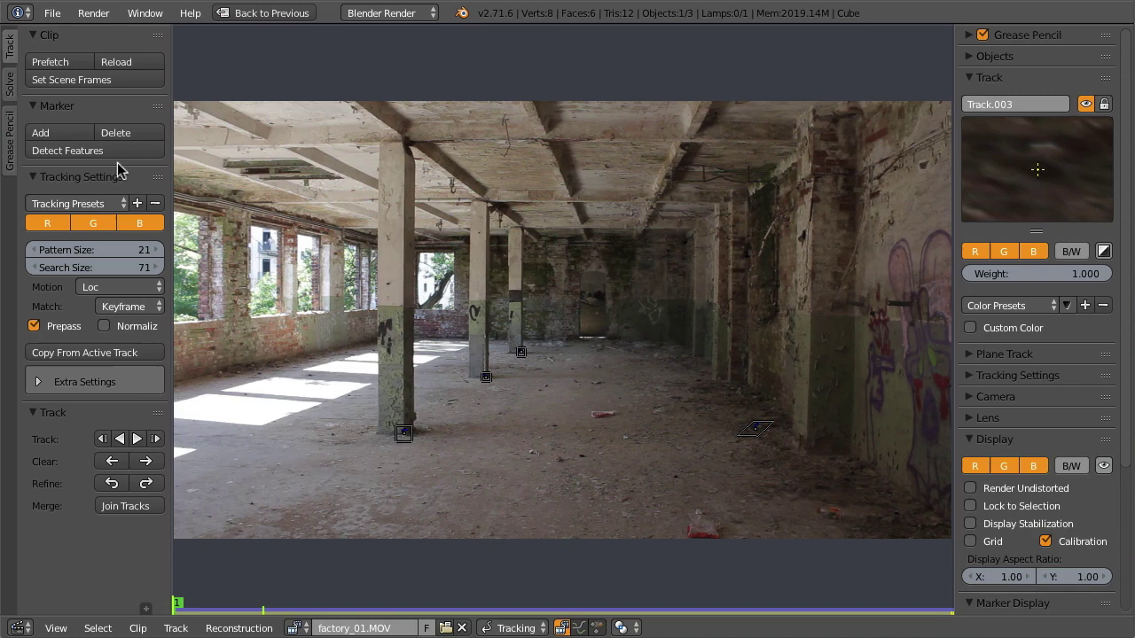
click(105, 153)
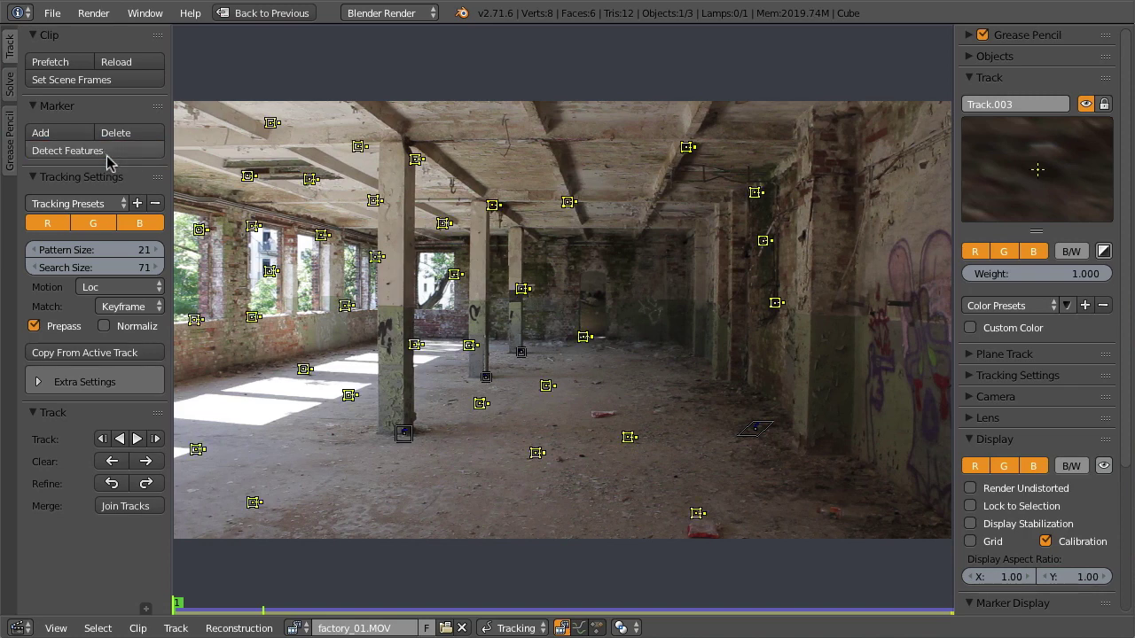
click(139, 439)
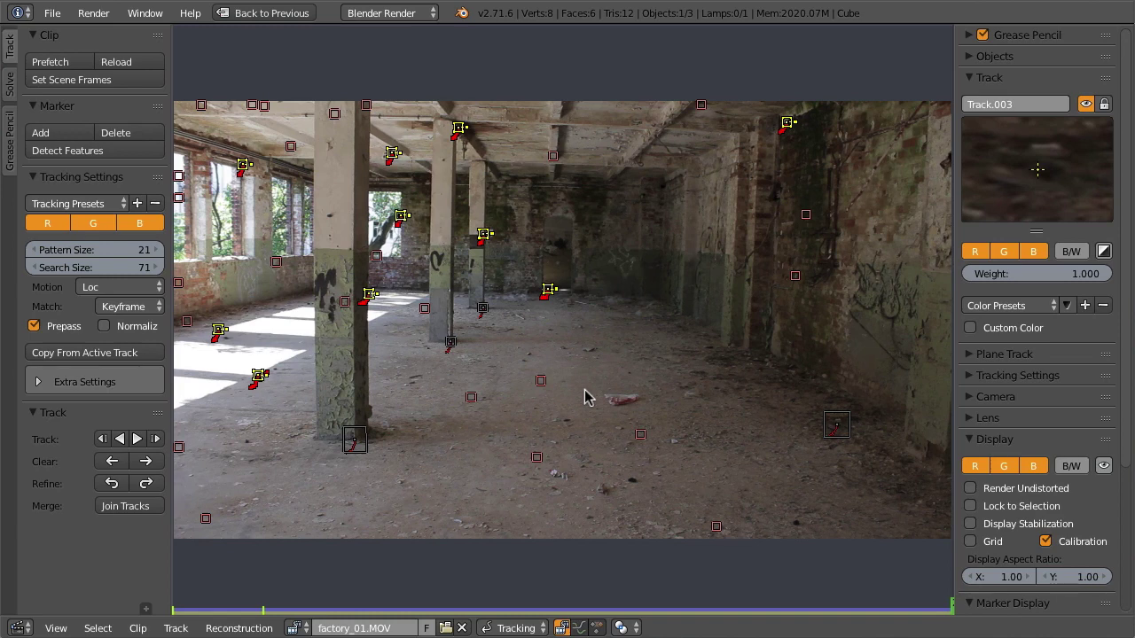
Detect more features on the last frame and track them backward to frame 1.
key(a)
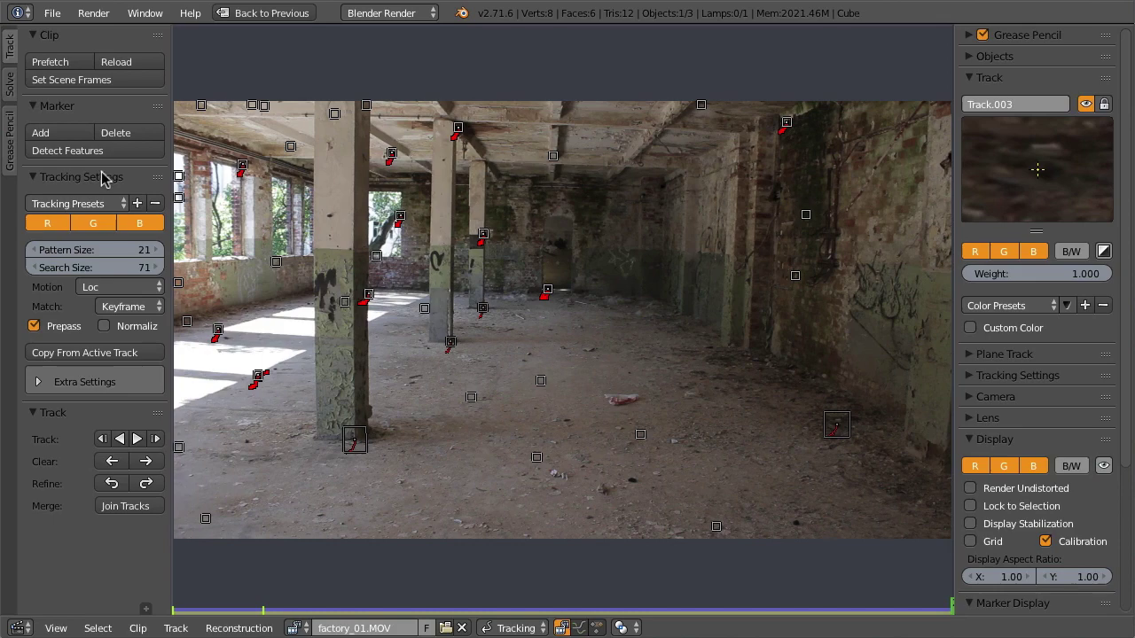
click(134, 154)
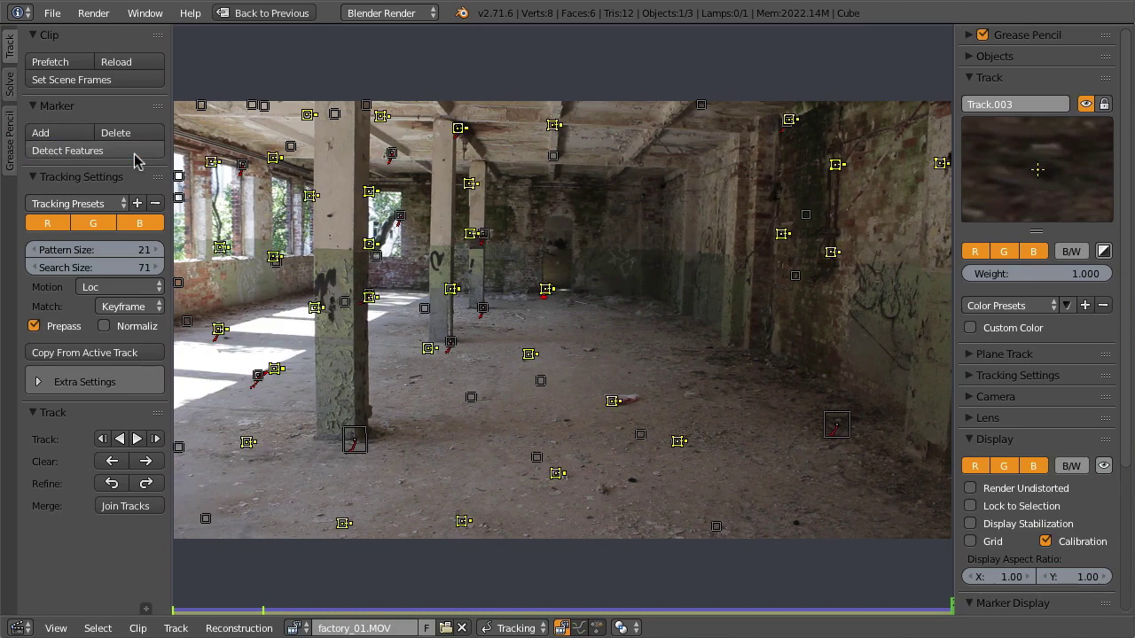
click(124, 442)
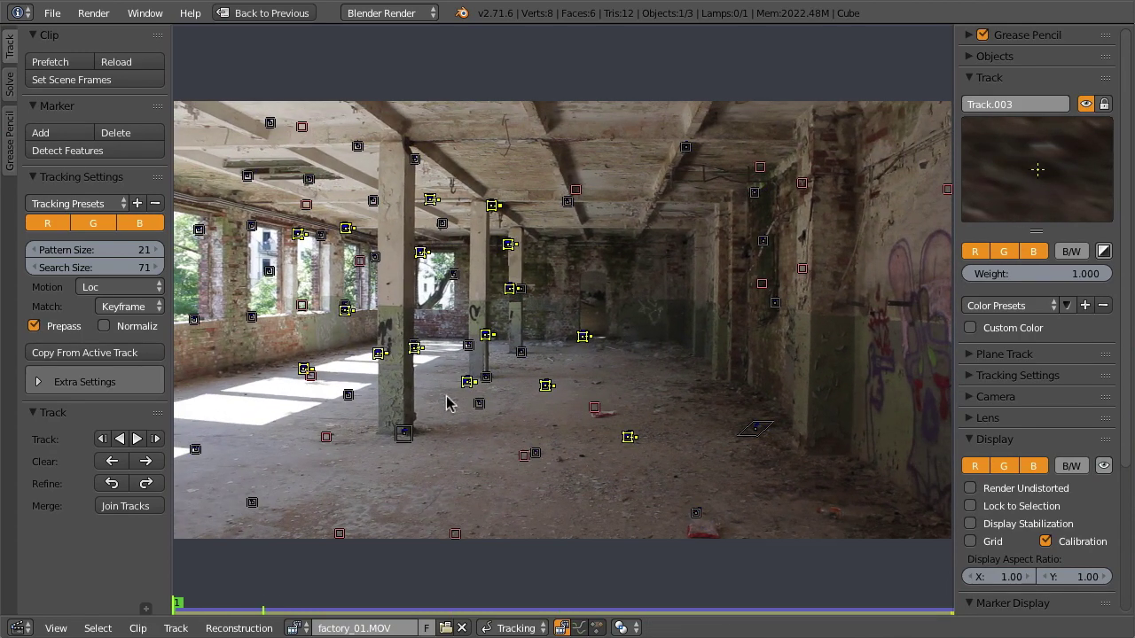
Maximize the motion curve graph and delete the first three tracks with spiking curves.
key(a)
key(ctrl+Up)
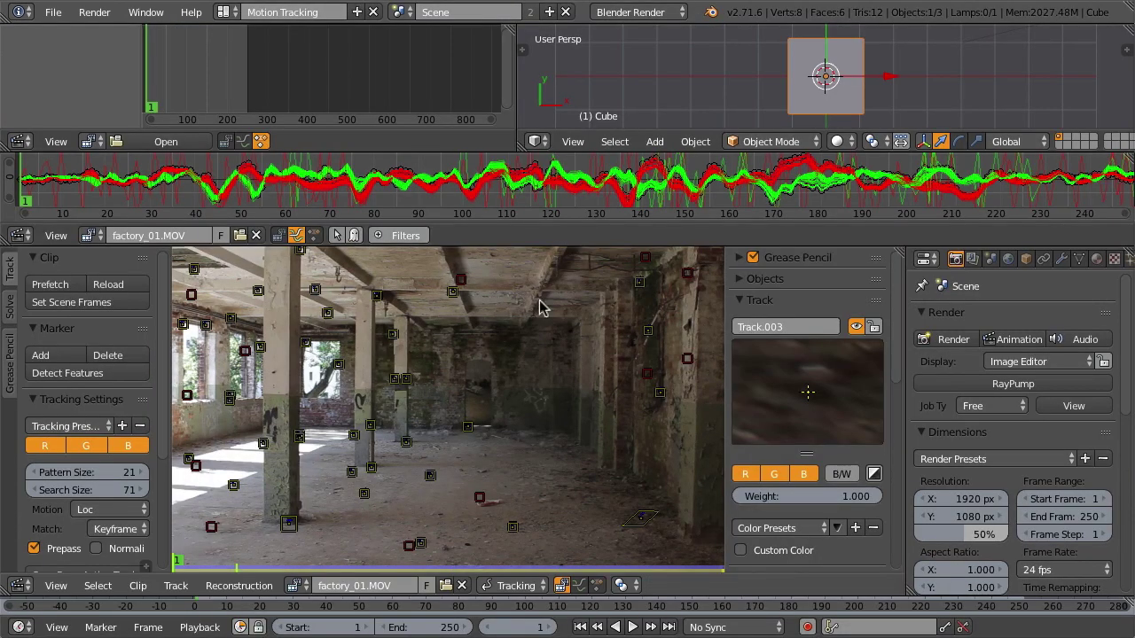
key(ctrl+Up)
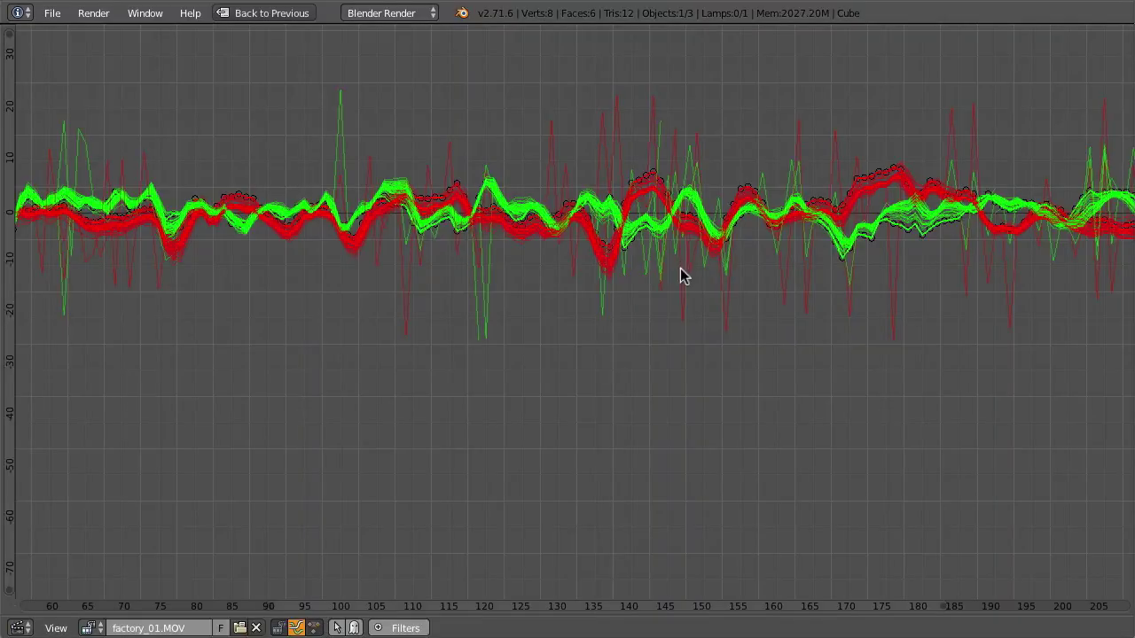
key(x)
click(955, 270)
click(770, 280)
key(x)
click(770, 280)
click(623, 271)
key(x)
click(623, 270)
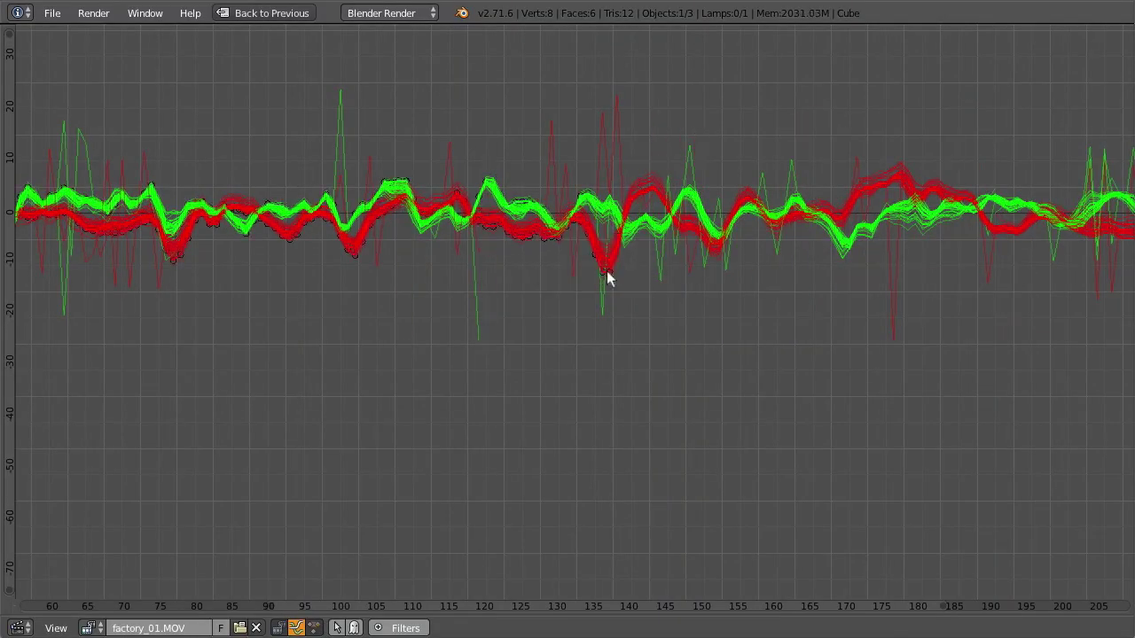
Delete the remaining spiky tracks, including those near frames 136 and 62.
click(607, 270)
key(x)
click(555, 284)
click(471, 289)
key(x)
click(471, 289)
click(62, 171)
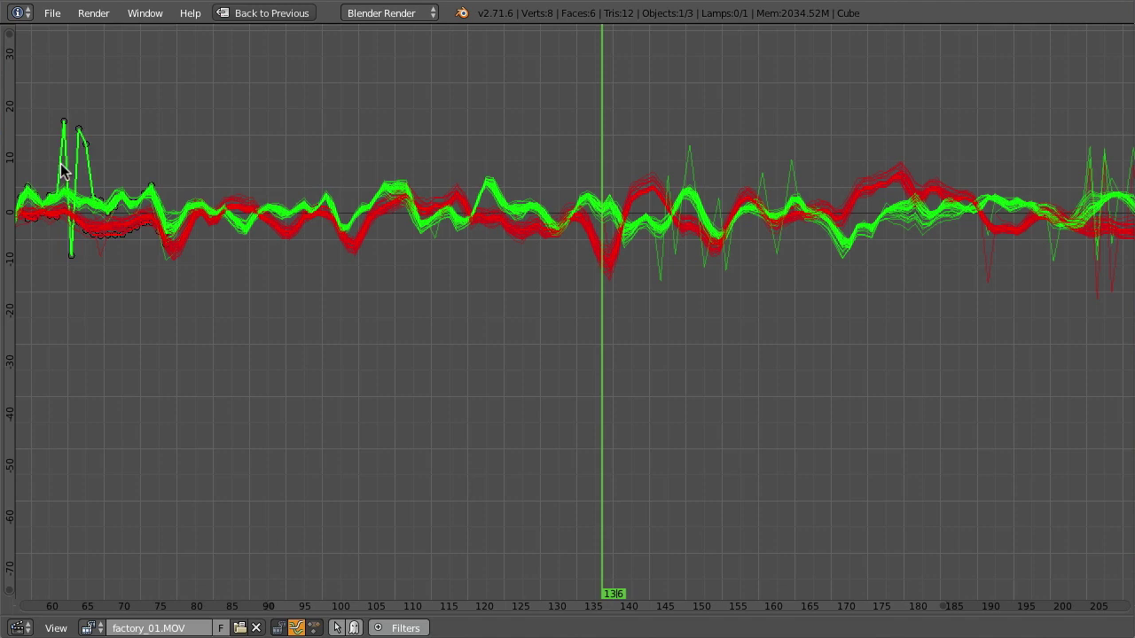
key(x)
click(64, 175)
click(684, 267)
key(x)
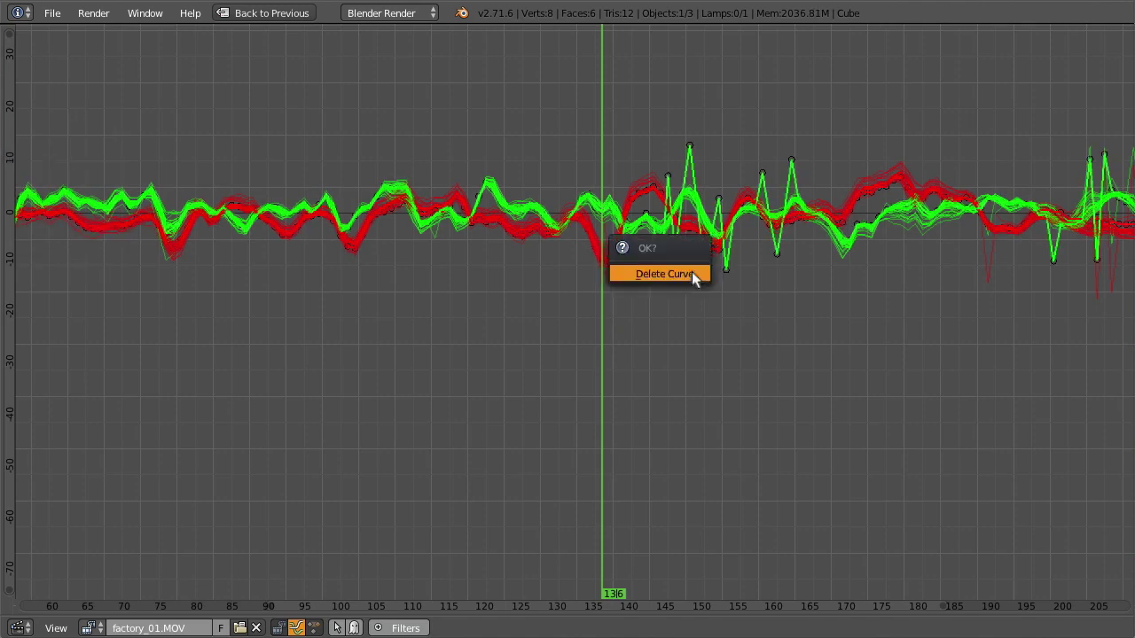
click(684, 271)
click(988, 260)
key(x)
click(990, 264)
Review the curves across all frames, then play the footage from frame 1 to check tracks.
middle_drag(1034, 275, 479, 291)
middle_drag(43, 287, 540, 292)
key(ctrl+Tab)
key(shift+Left)
key(alt+a)
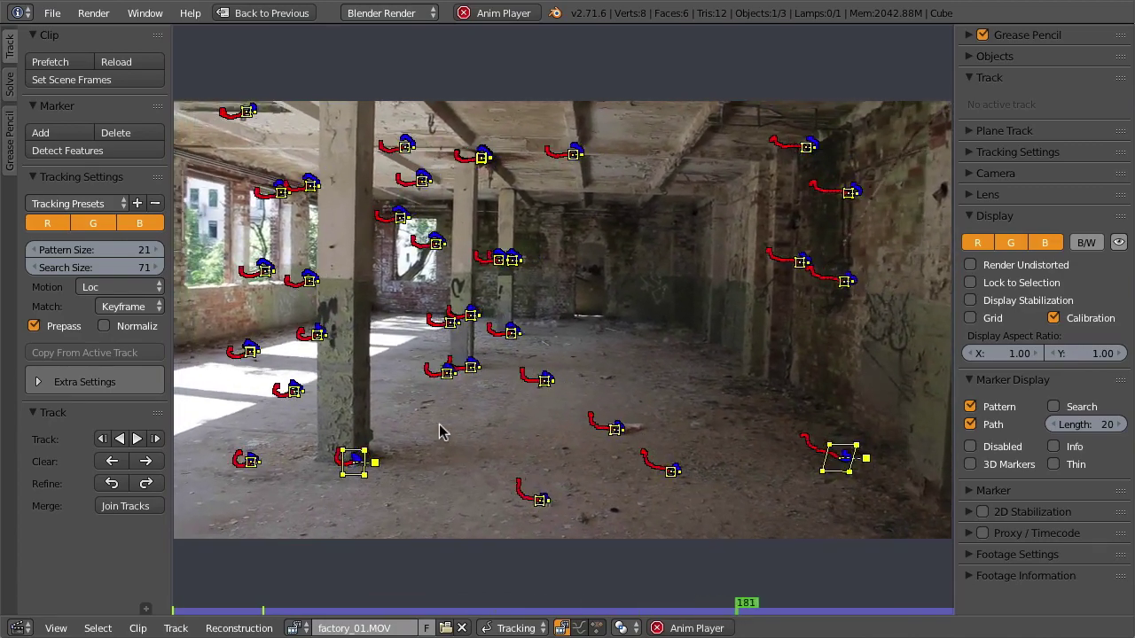
Solve the camera with Keyframe B 101 and Focal length, K1, K2 refinement.
key(Escape)
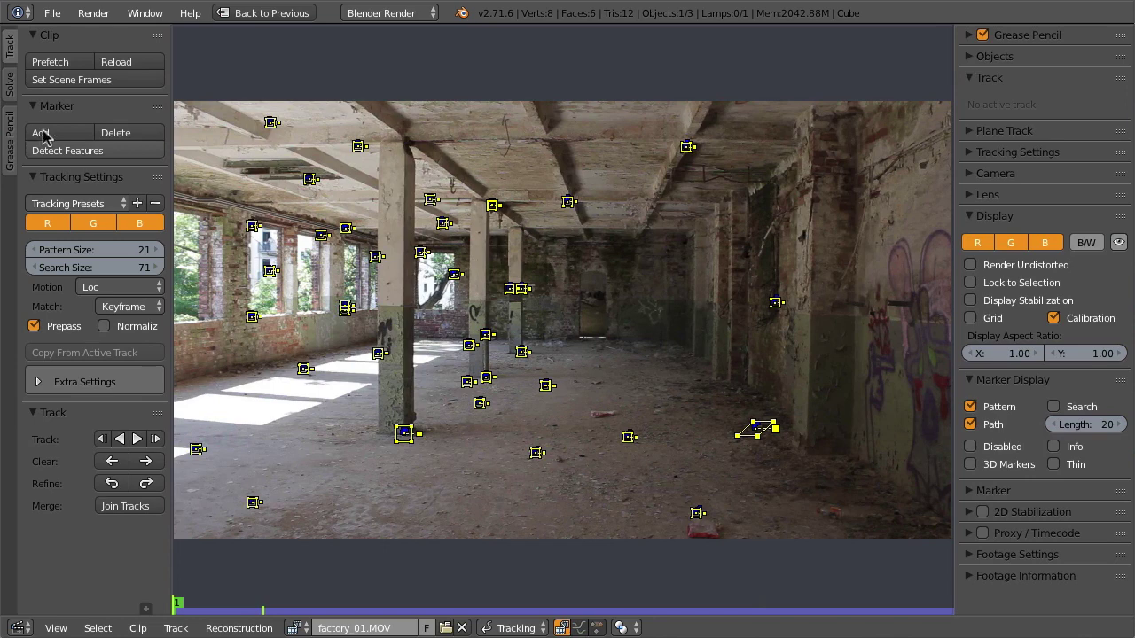
click(11, 88)
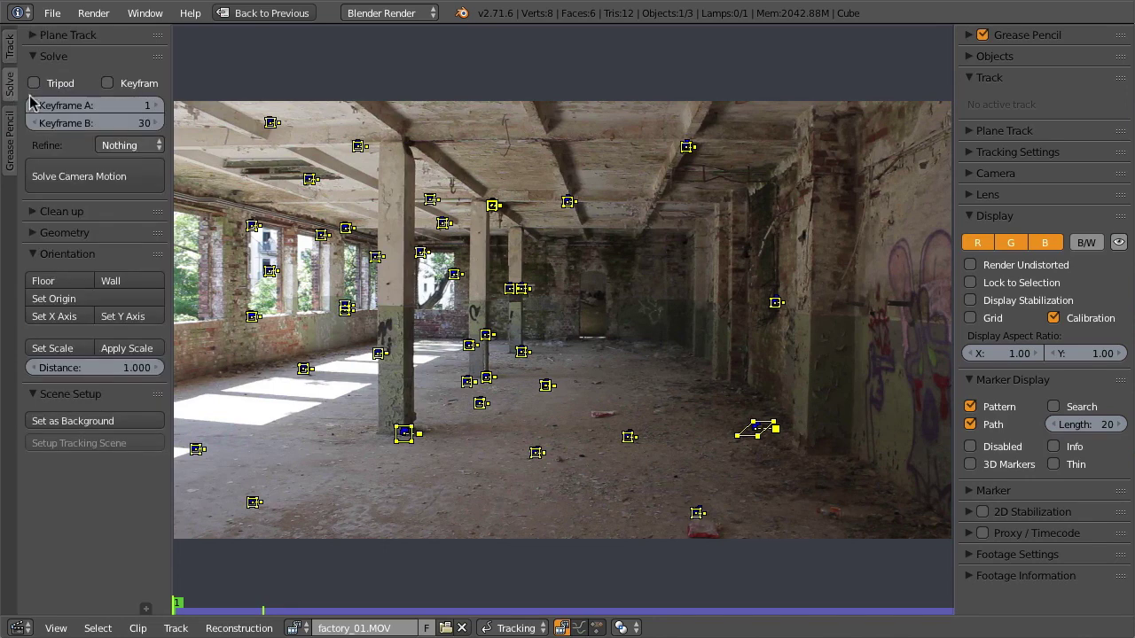
drag(97, 123, 116, 124)
click(131, 144)
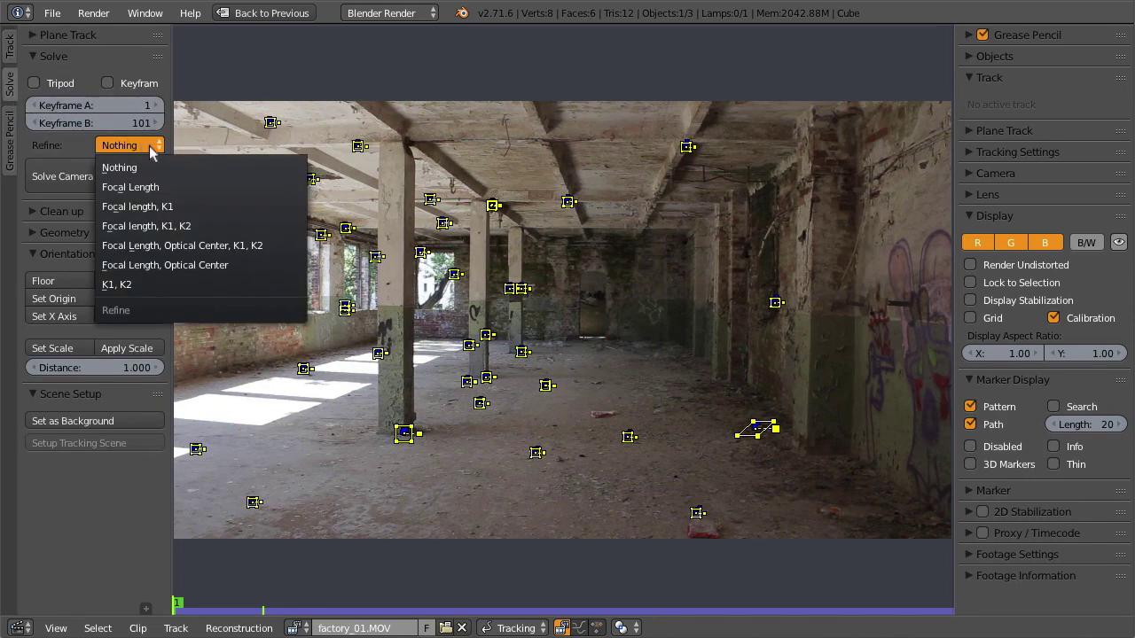
click(215, 227)
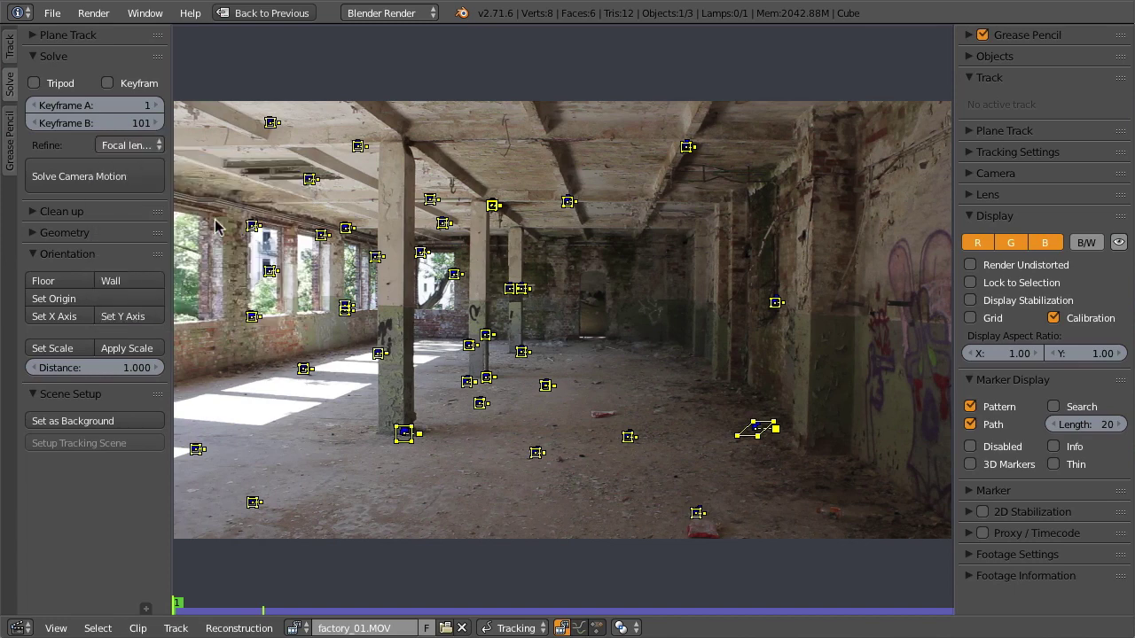
click(130, 197)
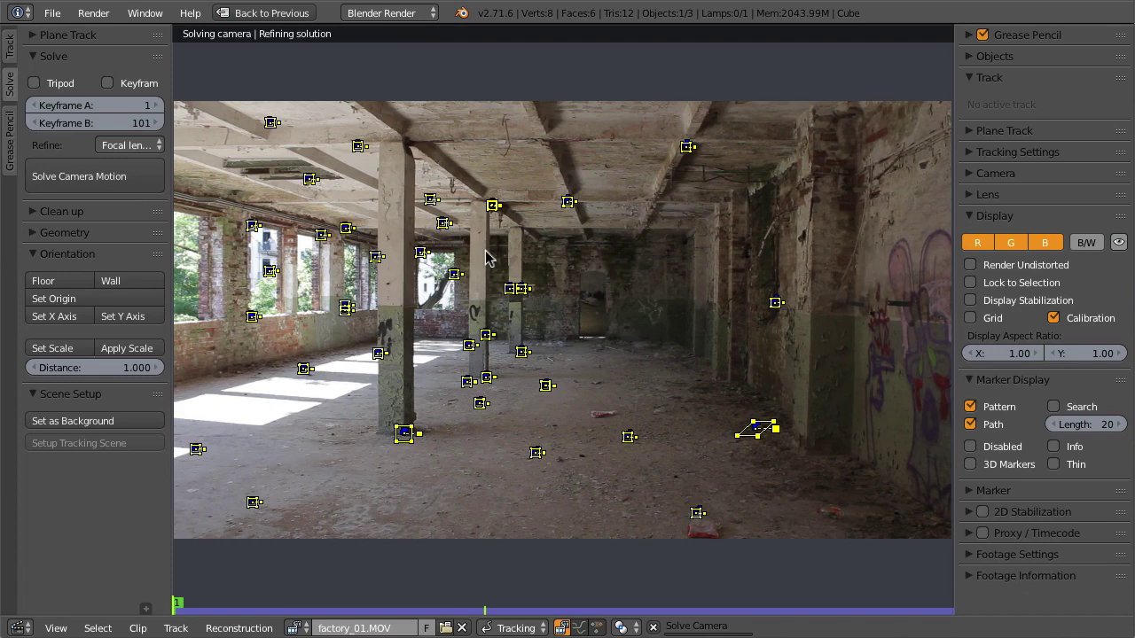
Check the solved 29.22 mm focal length and toggle the undistorted footage preview.
click(976, 195)
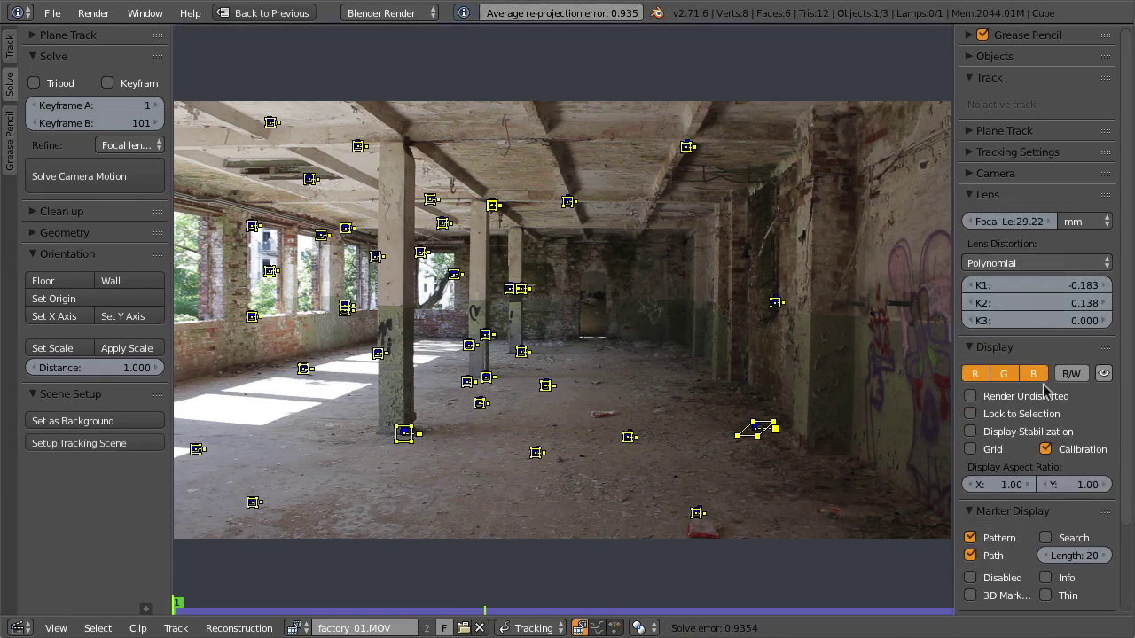
click(1022, 401)
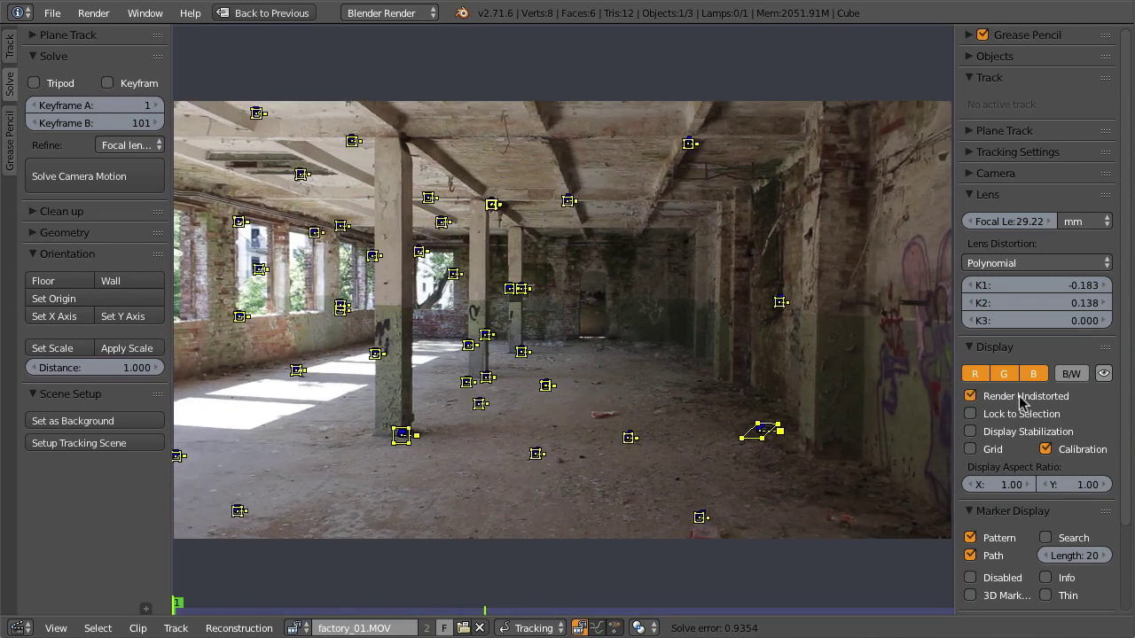
click(1021, 402)
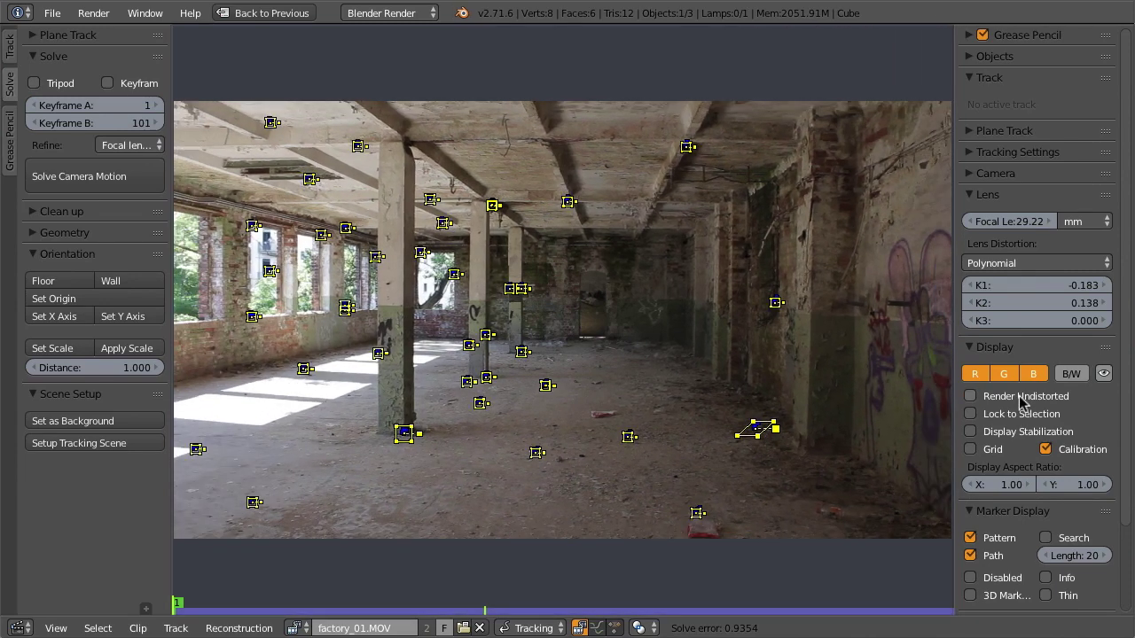
Set the track clean-up thresholds to 20 frames and error 1.
key(a)
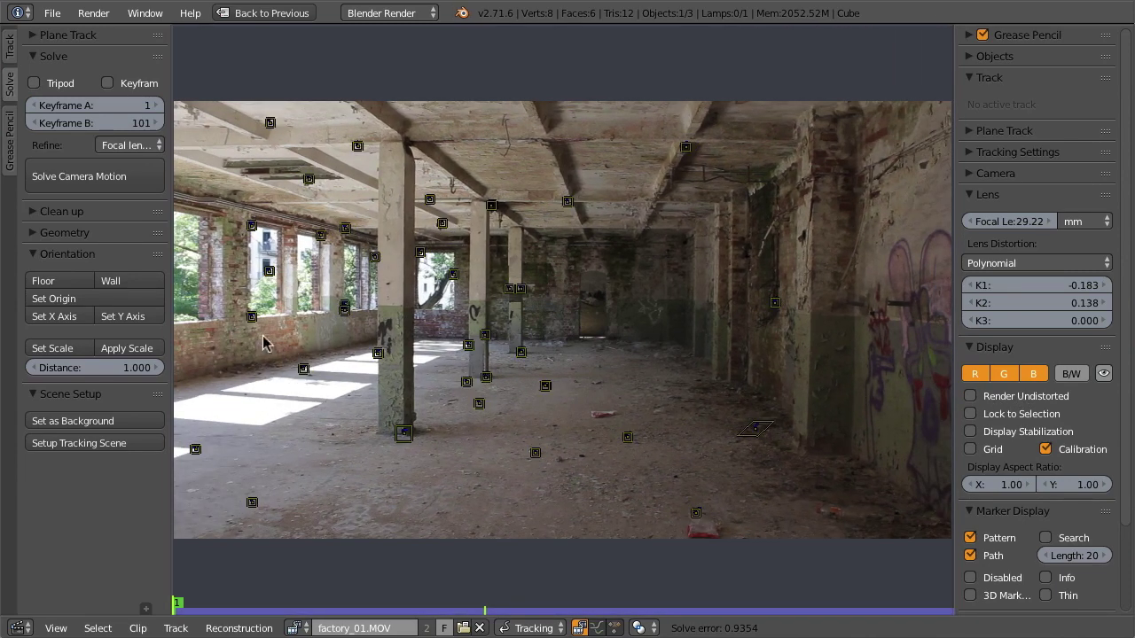
click(71, 211)
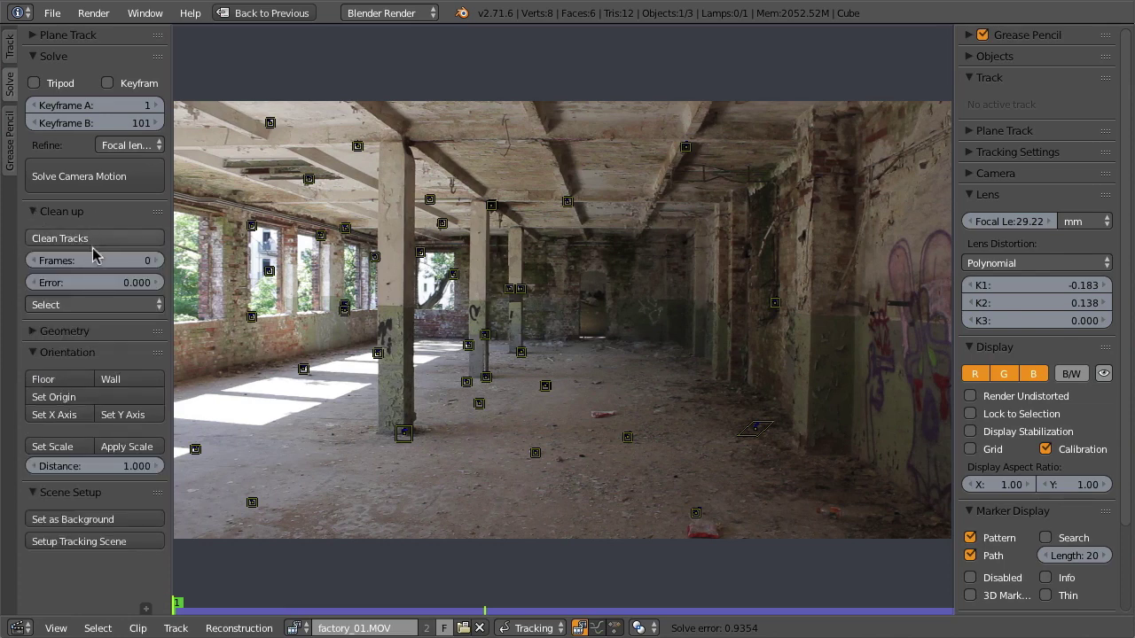
click(93, 260)
text(20)
key(Return)
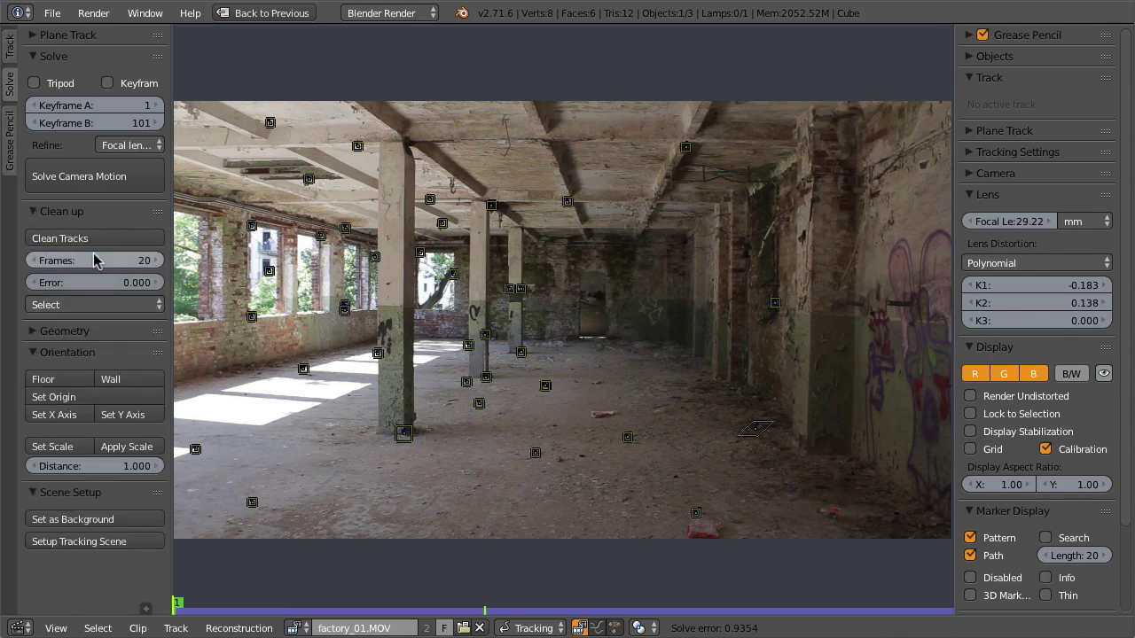
click(94, 282)
text(1)
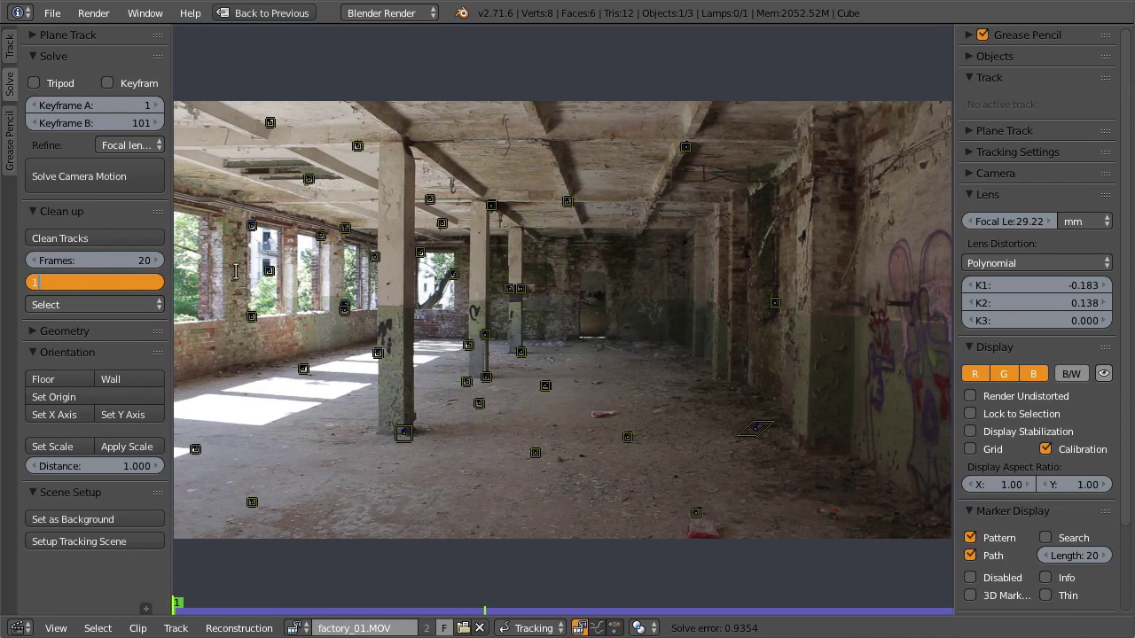
key(Return)
Select and delete the failing tracks, then re-solve the camera motion.
click(137, 241)
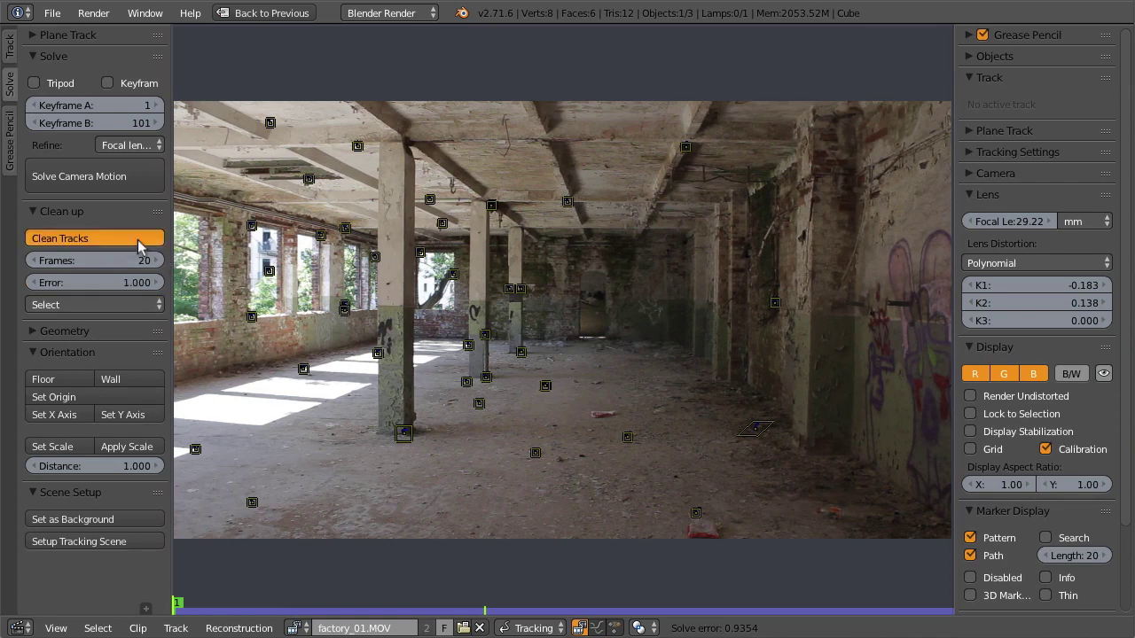
key(Delete)
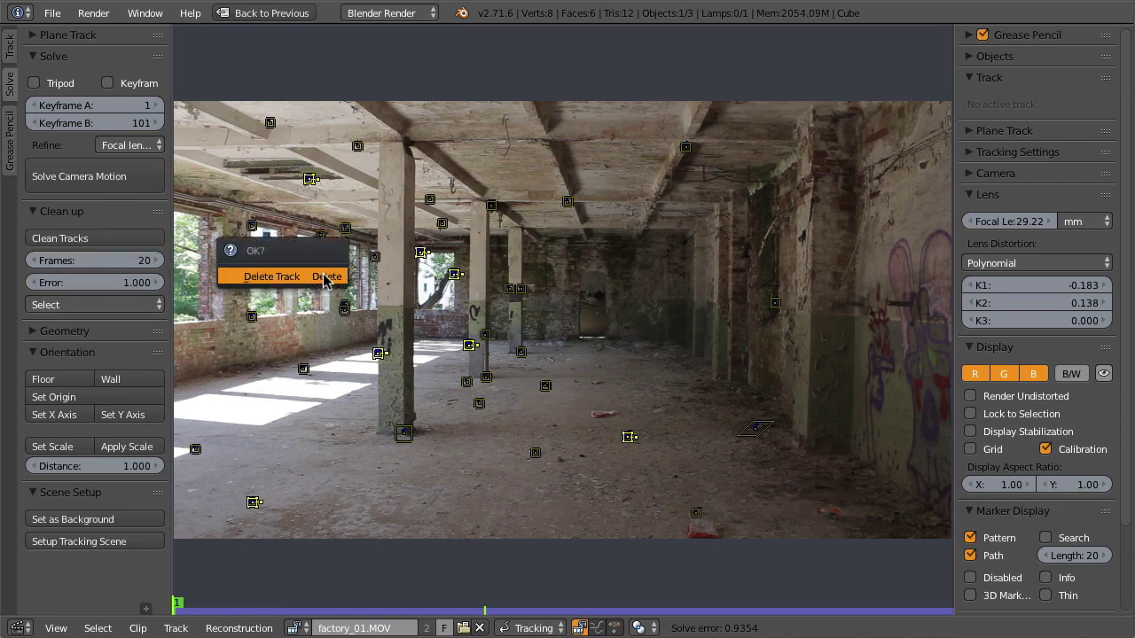
click(325, 276)
key(shift+s)
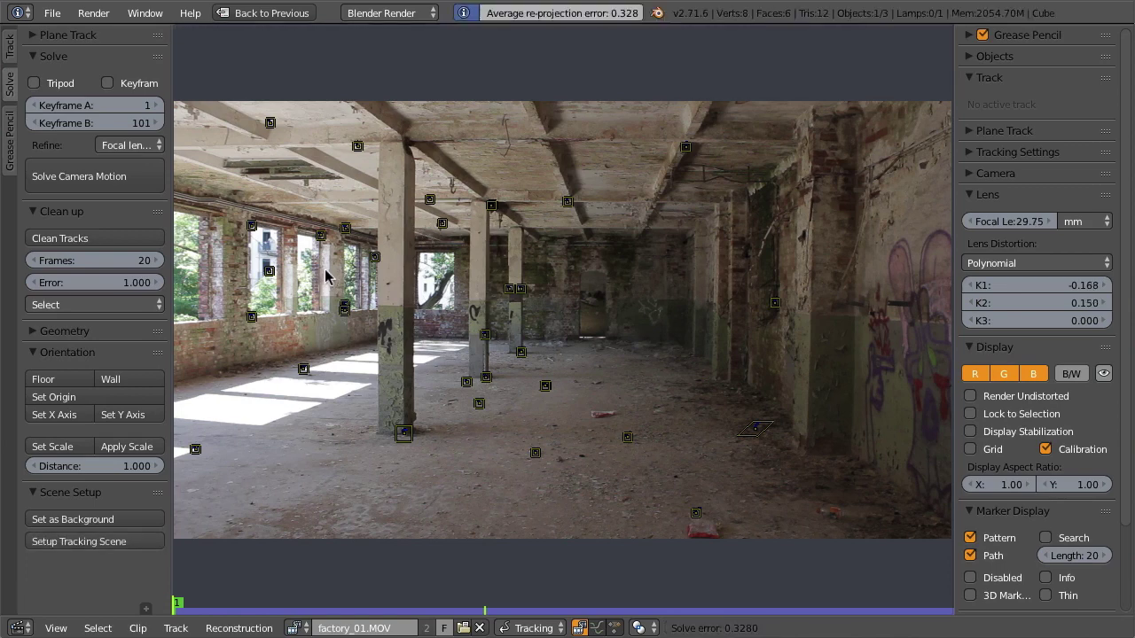
Set the scene floor from three selected floor markers.
click(523, 352)
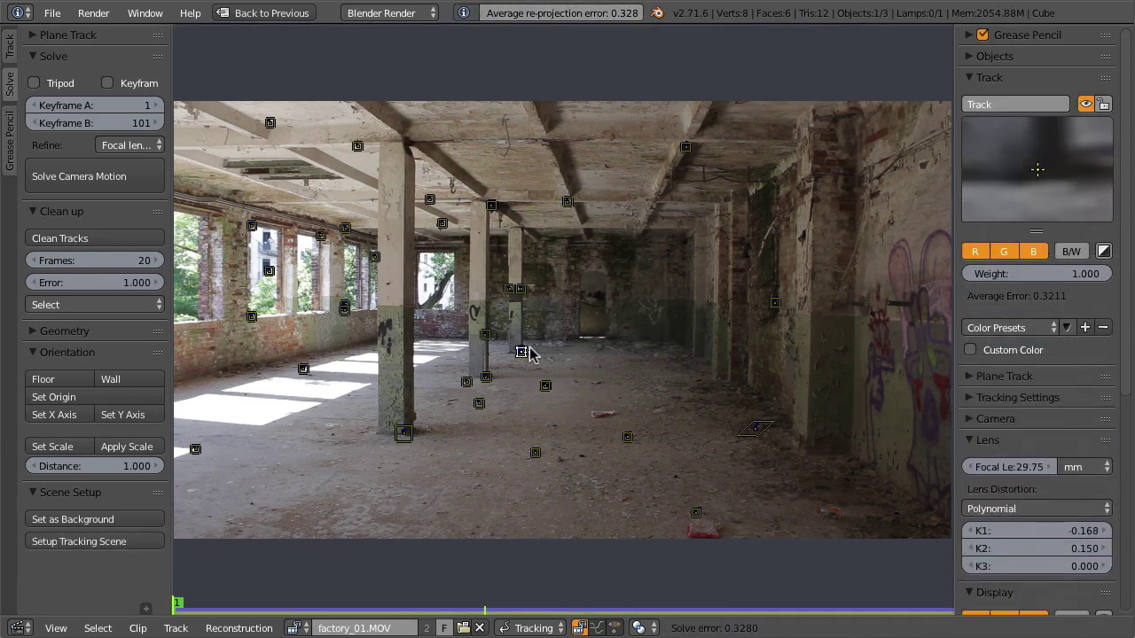
shift+click(407, 434)
shift+click(754, 429)
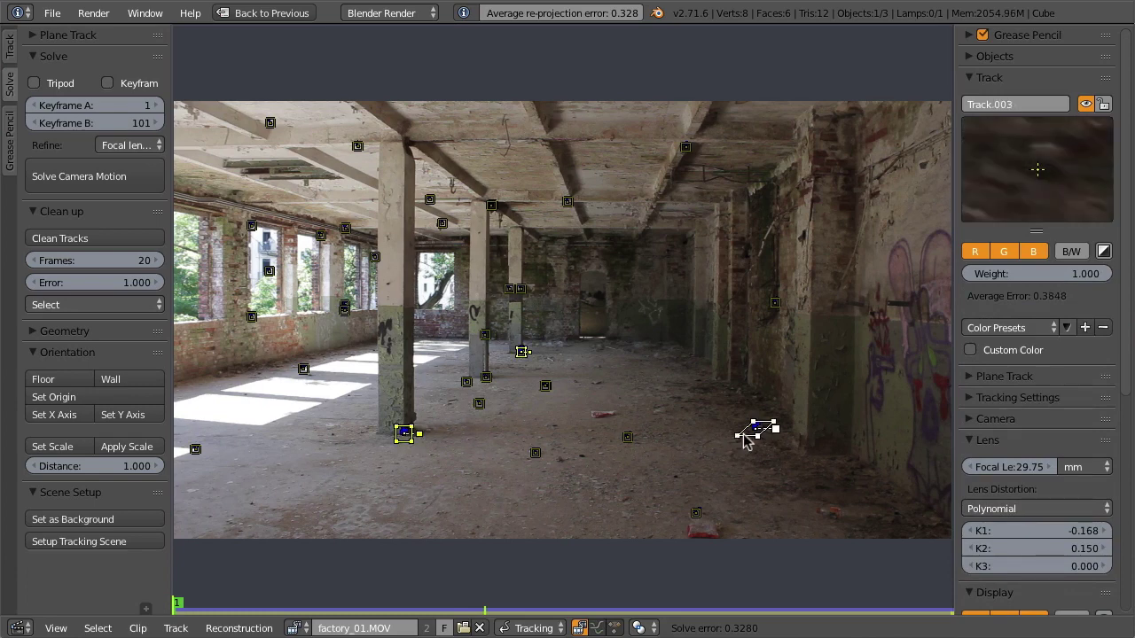
click(78, 384)
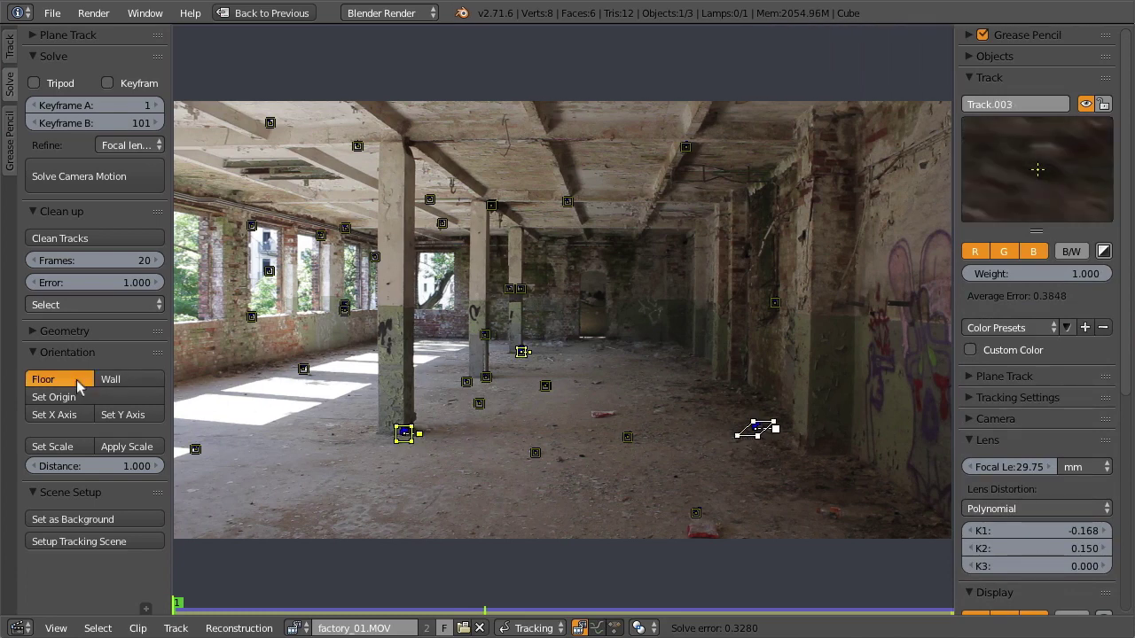
Place the scene origin at a floor marker and align the X axis to the front pillar's base marker.
click(525, 355)
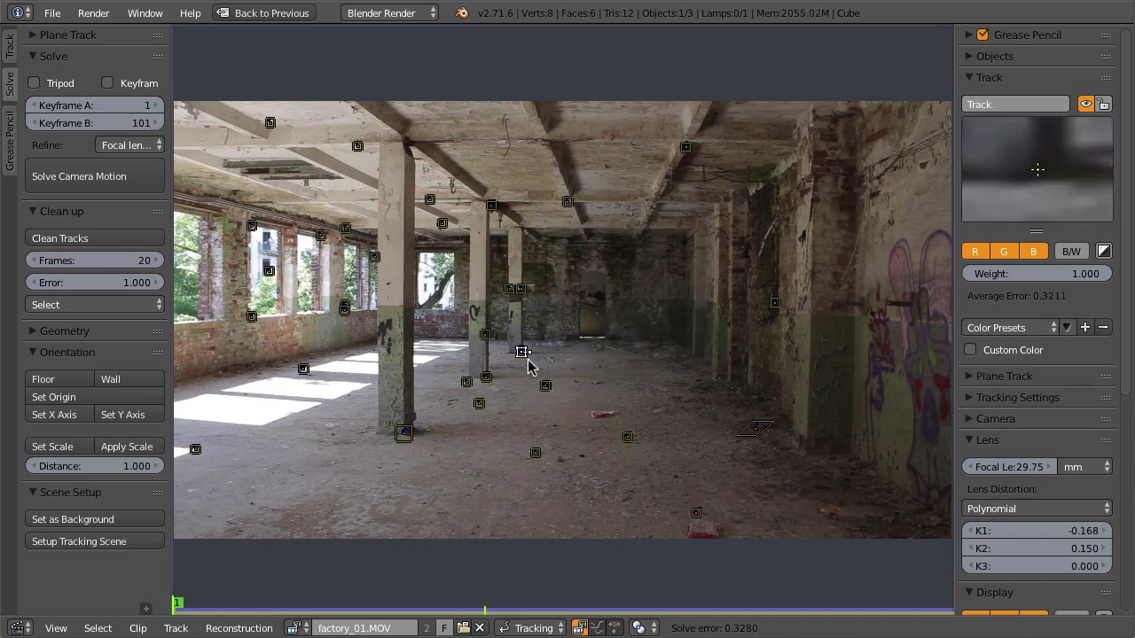
click(102, 399)
click(403, 432)
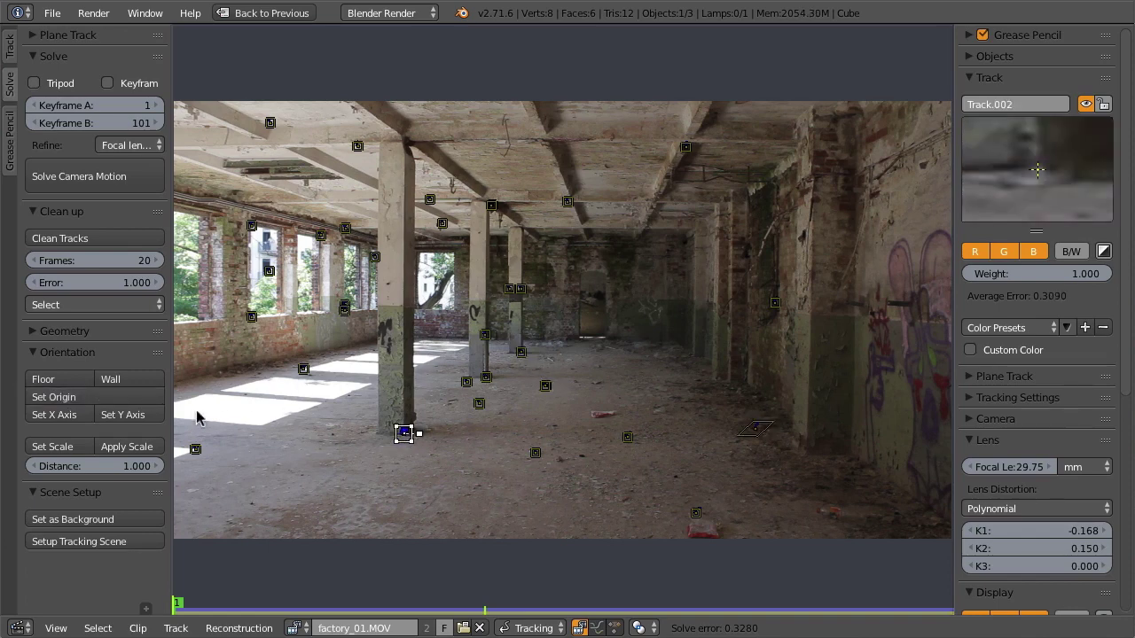
click(72, 414)
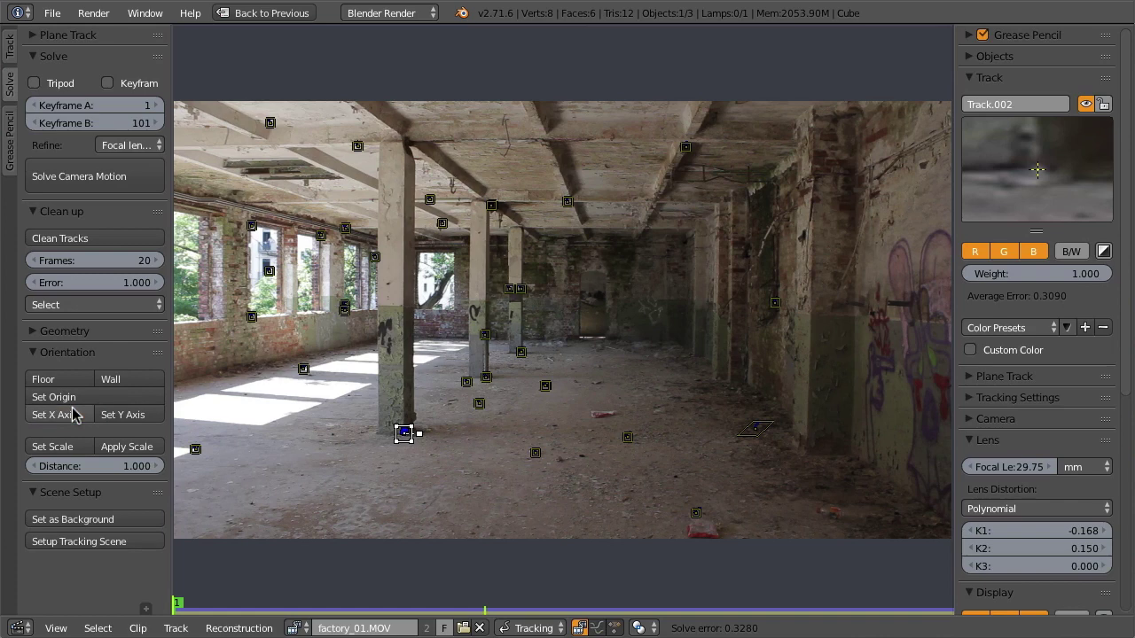
Select two markers and set the scene scale with a 1.5 distance.
click(512, 371)
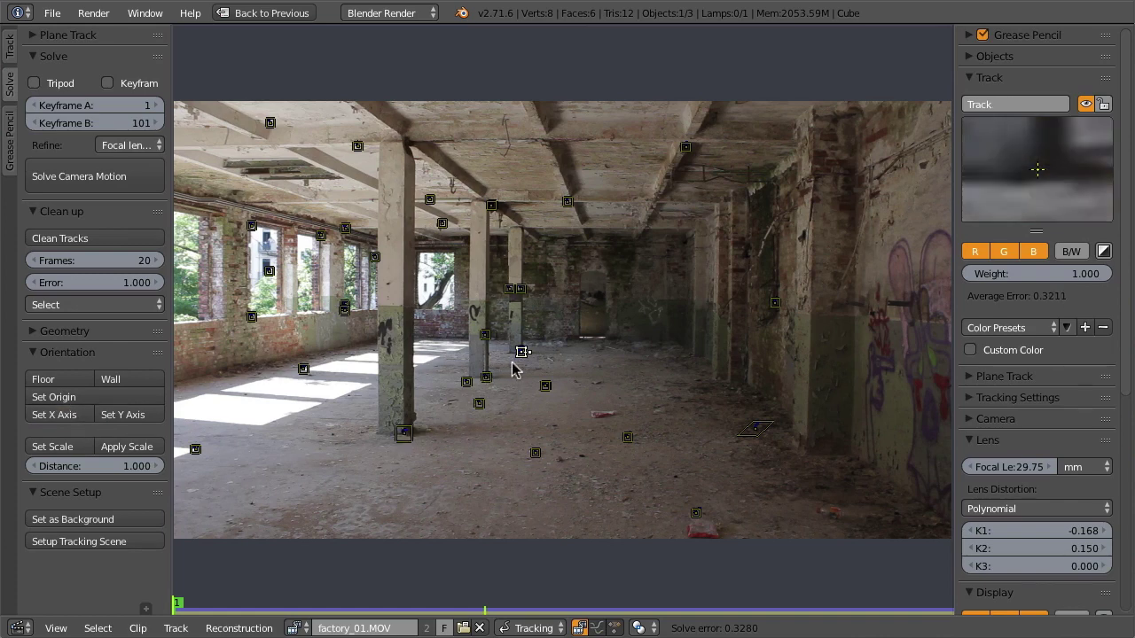
shift+click(521, 290)
click(128, 467)
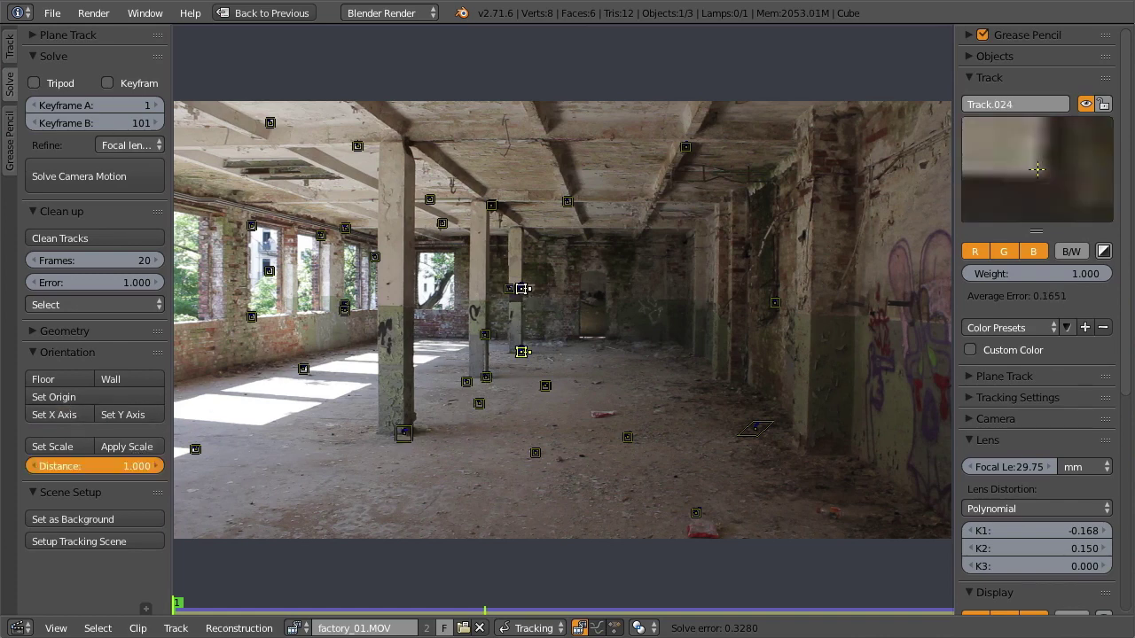
text(1.5)
key(Return)
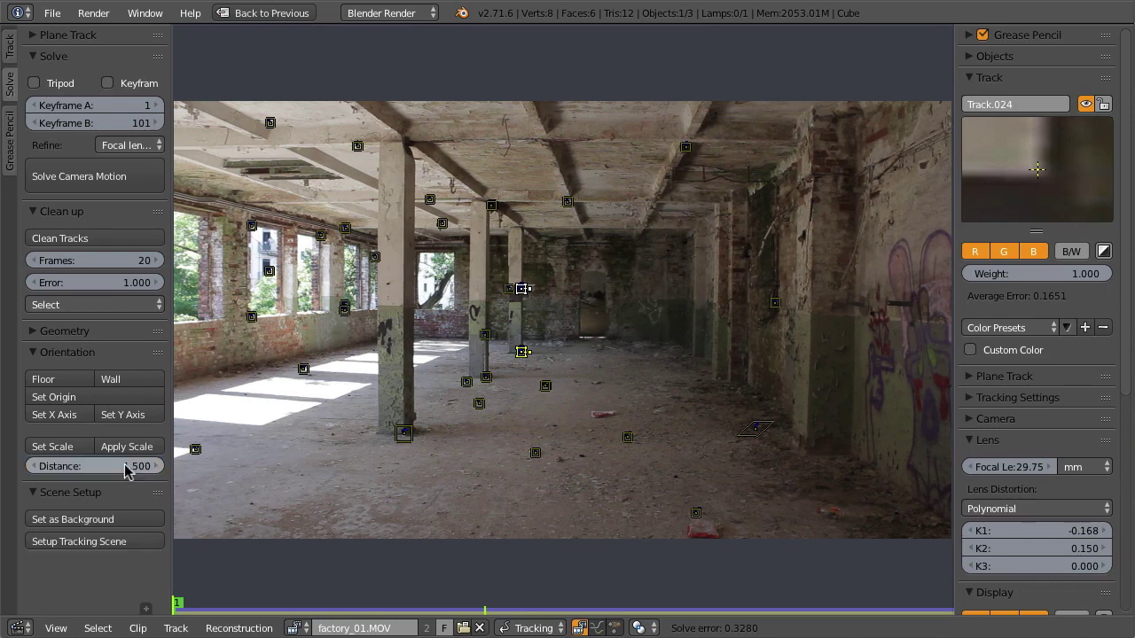
click(80, 451)
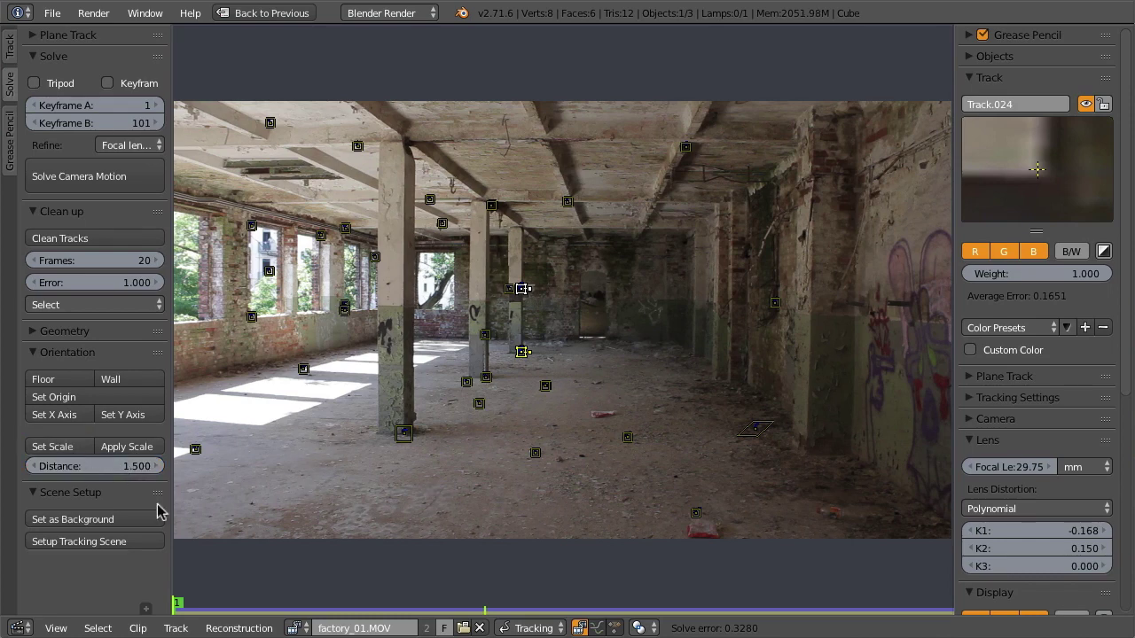
Build the tracking scene from the solve and preview the footage through the solved camera.
click(148, 542)
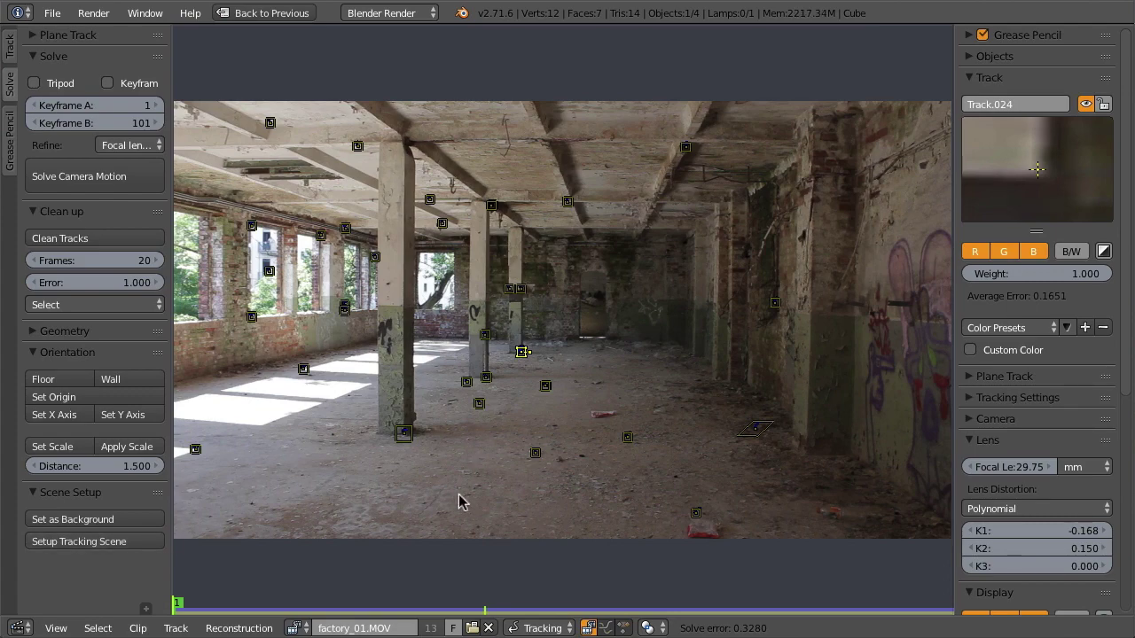
key(ctrl+Up)
key(ctrl+Up)
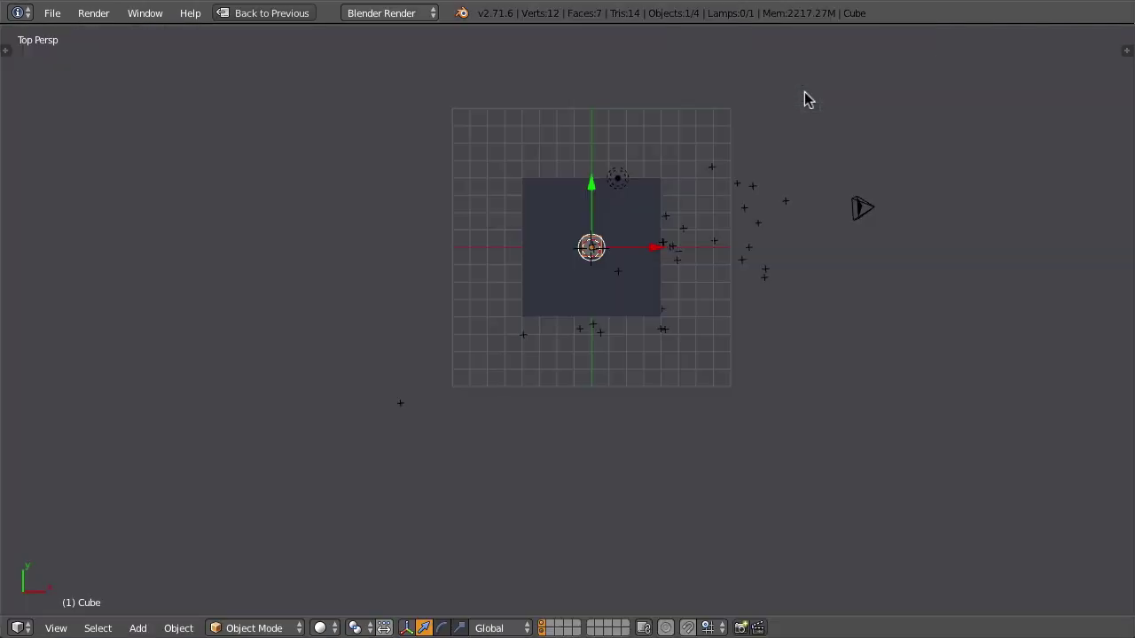
middle_drag(951, 329, 750, 148)
key(KP_0)
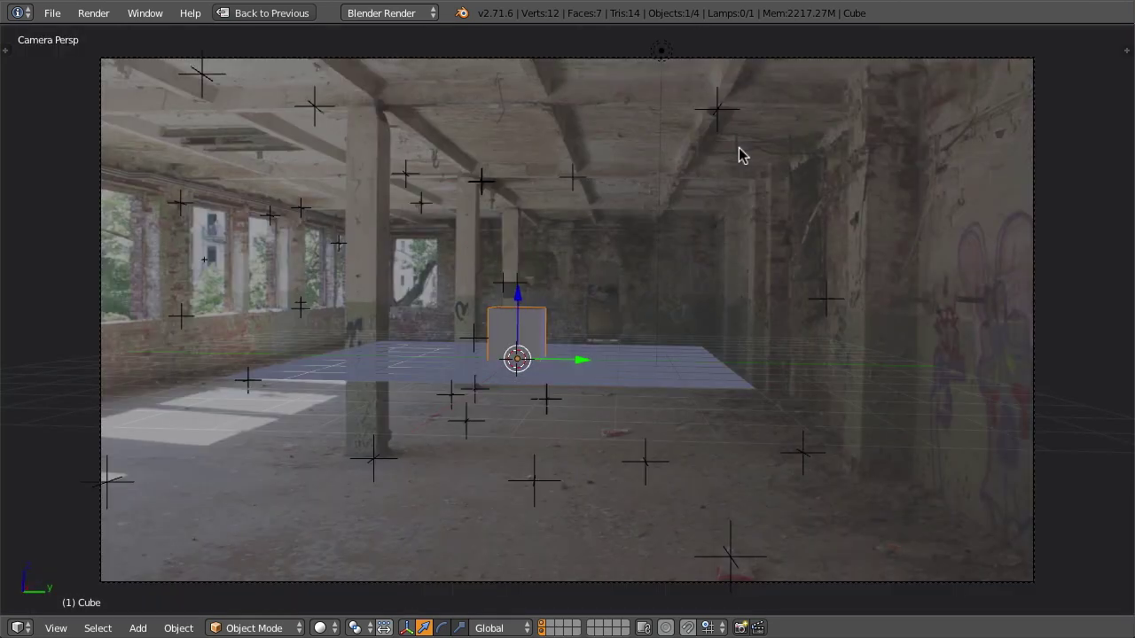
key(alt+a)
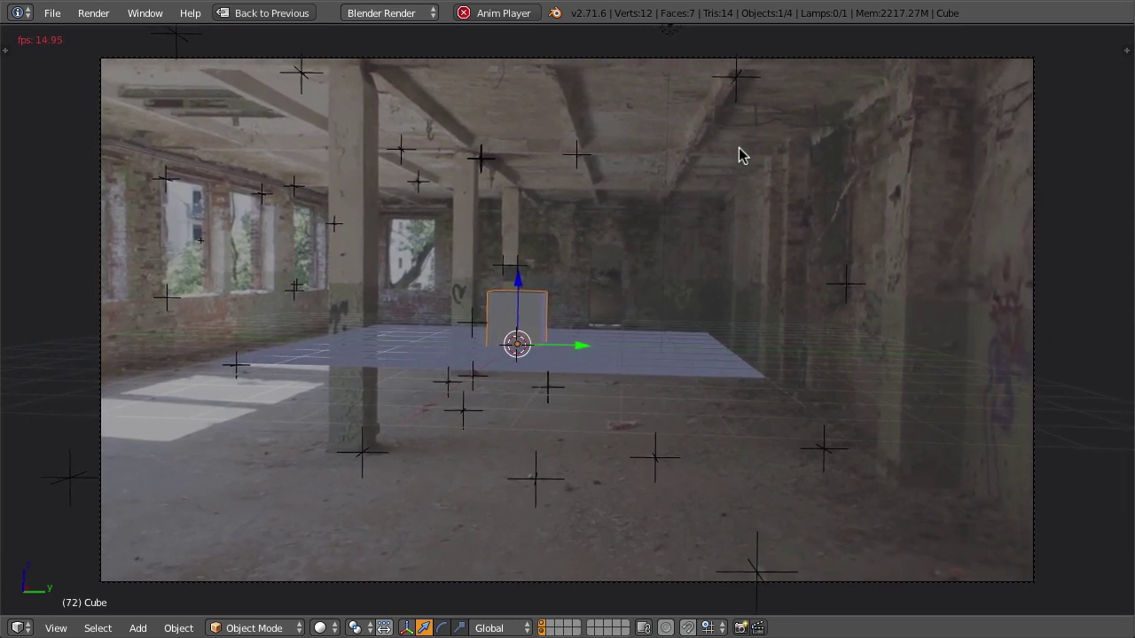
key(alt+a)
Enable Render Undistorted for the background footage and set its opacity to 1.000.
key(n)
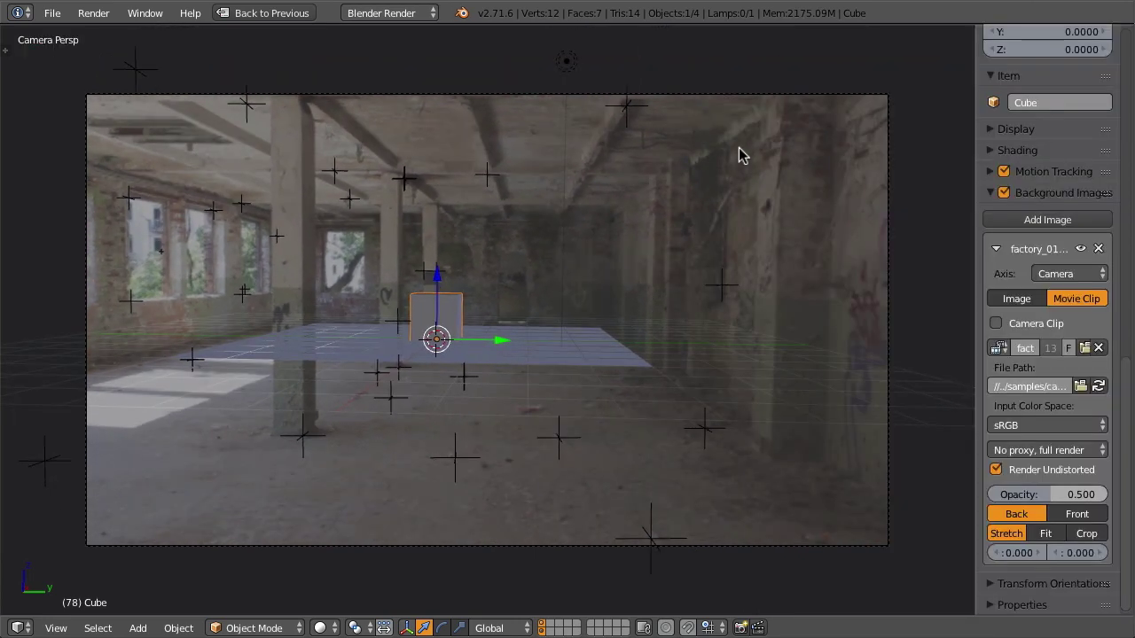
click(1053, 470)
click(1053, 470)
click(1052, 470)
click(1052, 470)
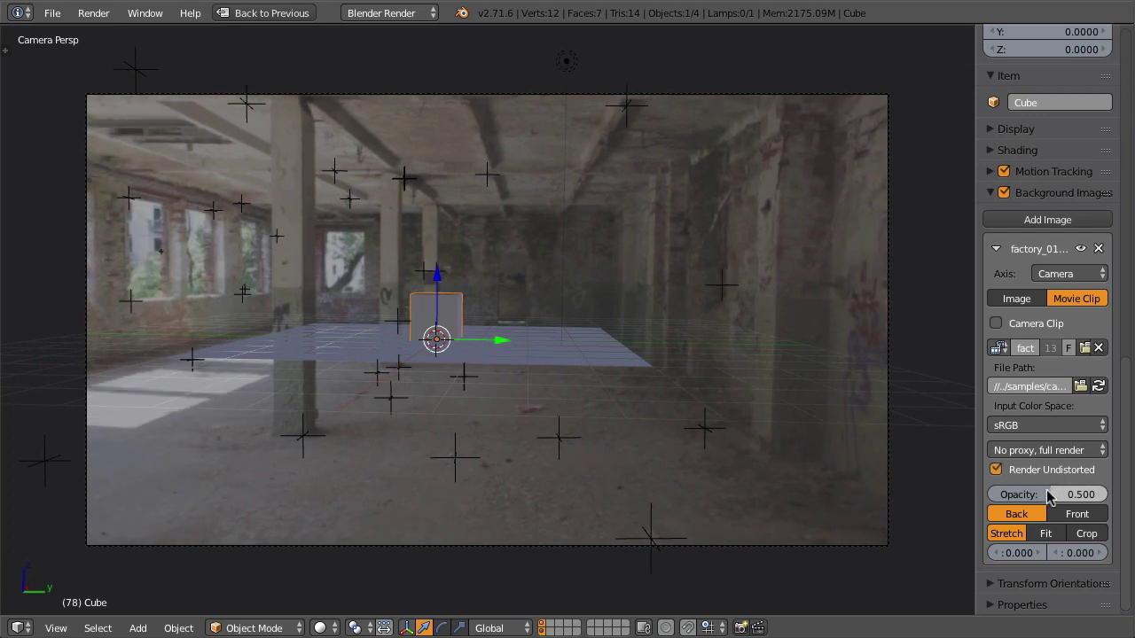
drag(1050, 494, 1107, 494)
Move the ground plane's front edge along Y toward the camera, then play and render a test frame.
right_click(405, 359)
key(Tab)
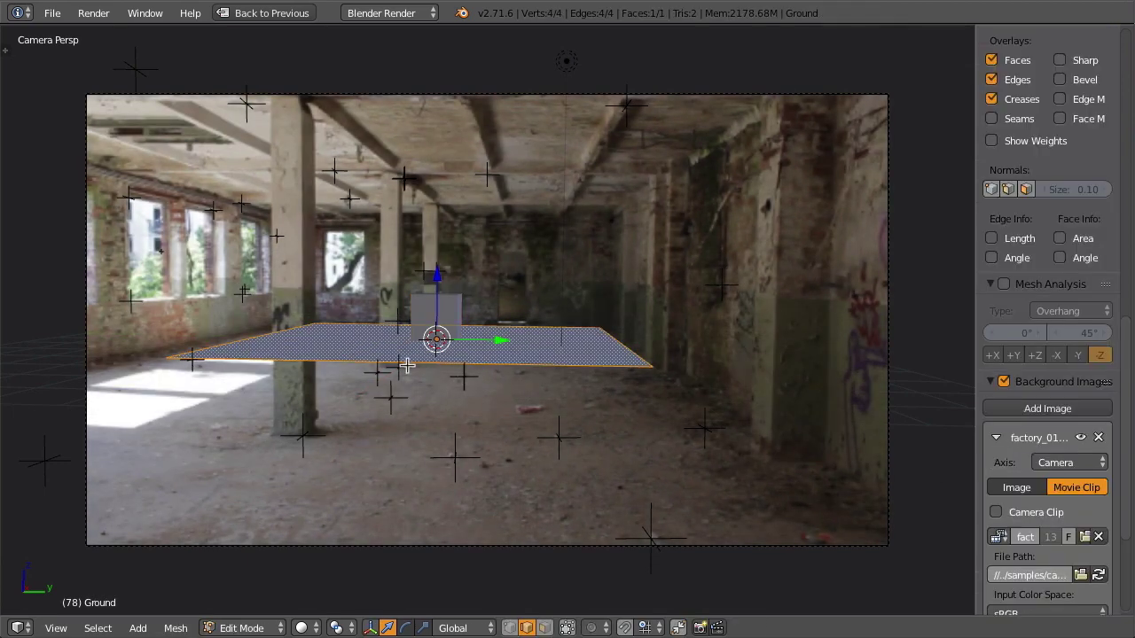
key(g)
key(y)
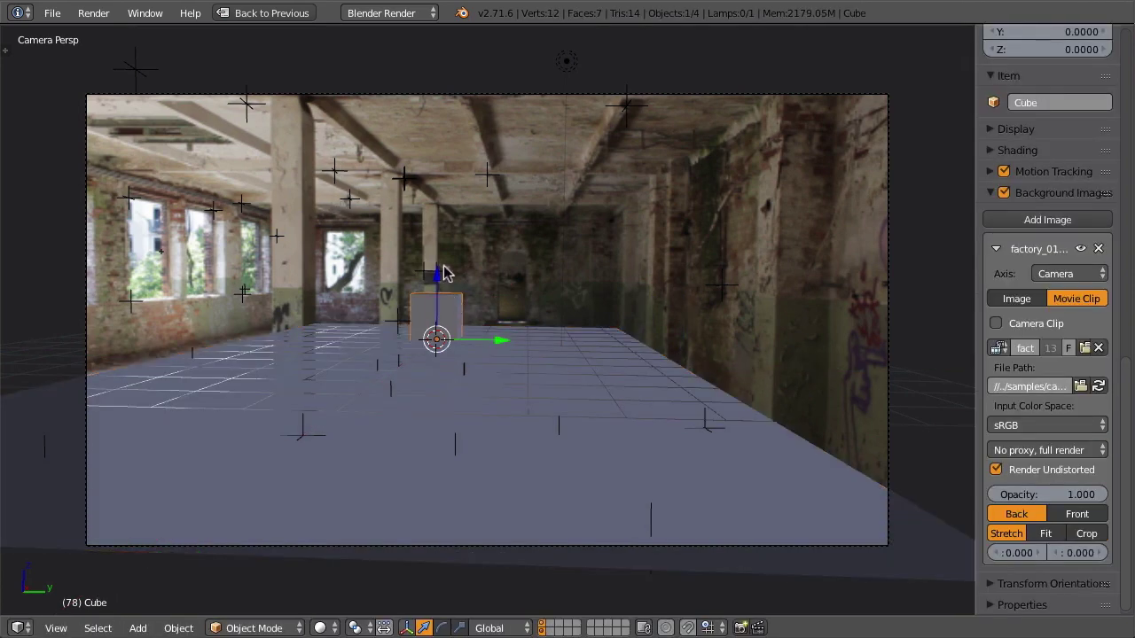
key(alt+a)
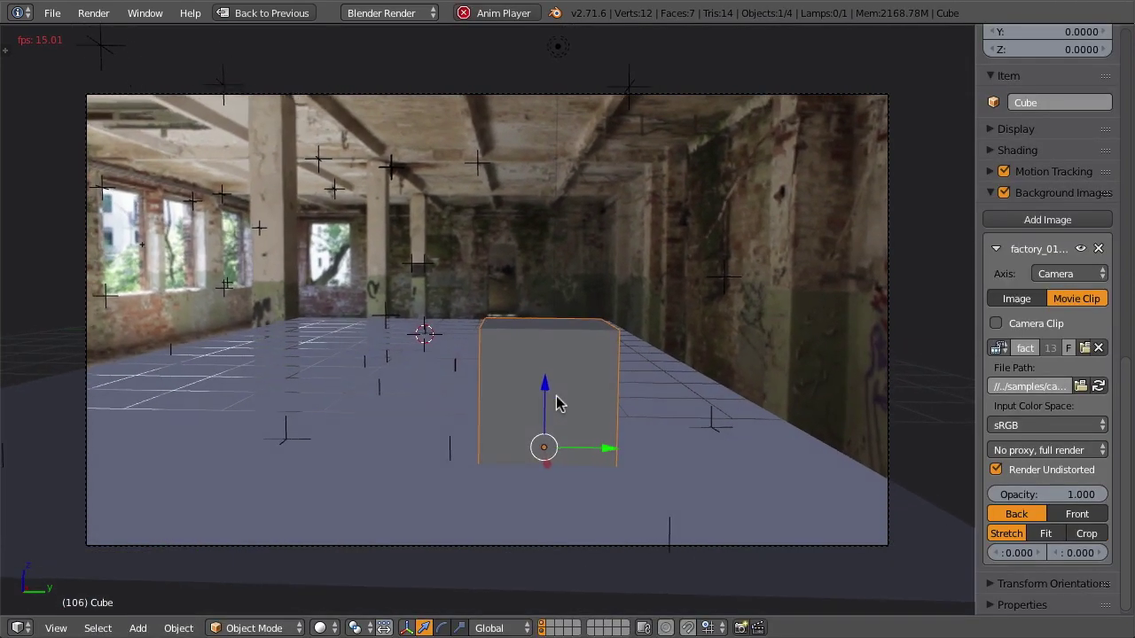
key(F12)
Switch the render engine to Cycles and preview a Cycles render of the frame.
click(390, 13)
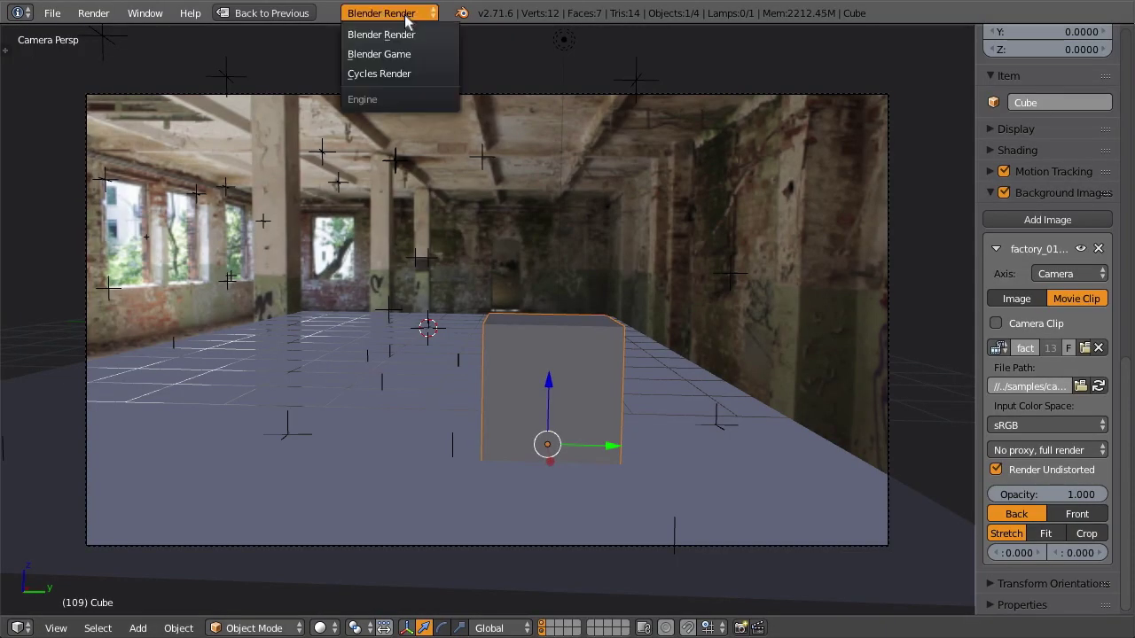
click(390, 68)
right_click(555, 37)
key(g)
key(F12)
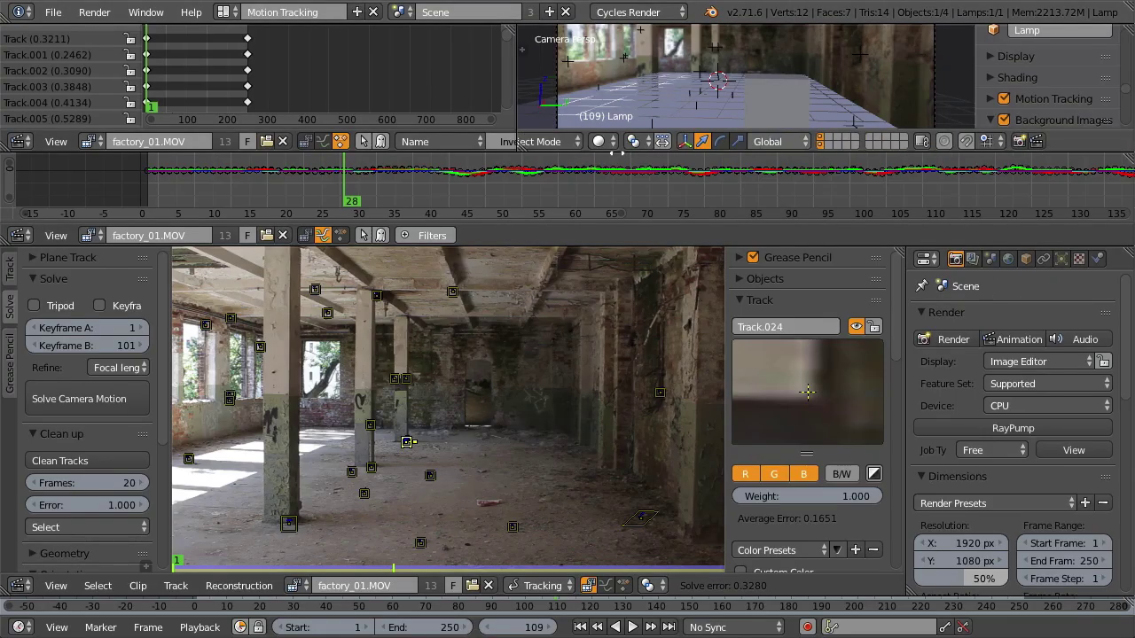
drag(618, 153, 639, 297)
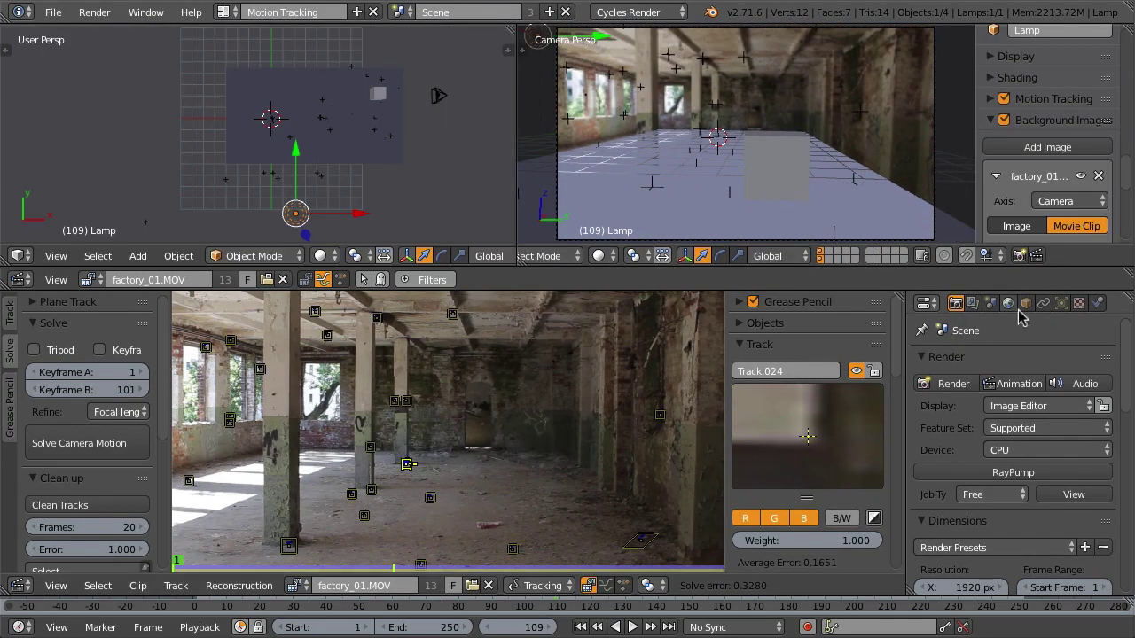
Change the lamp type to Sun and set the viewport to Rendered shading.
click(1062, 303)
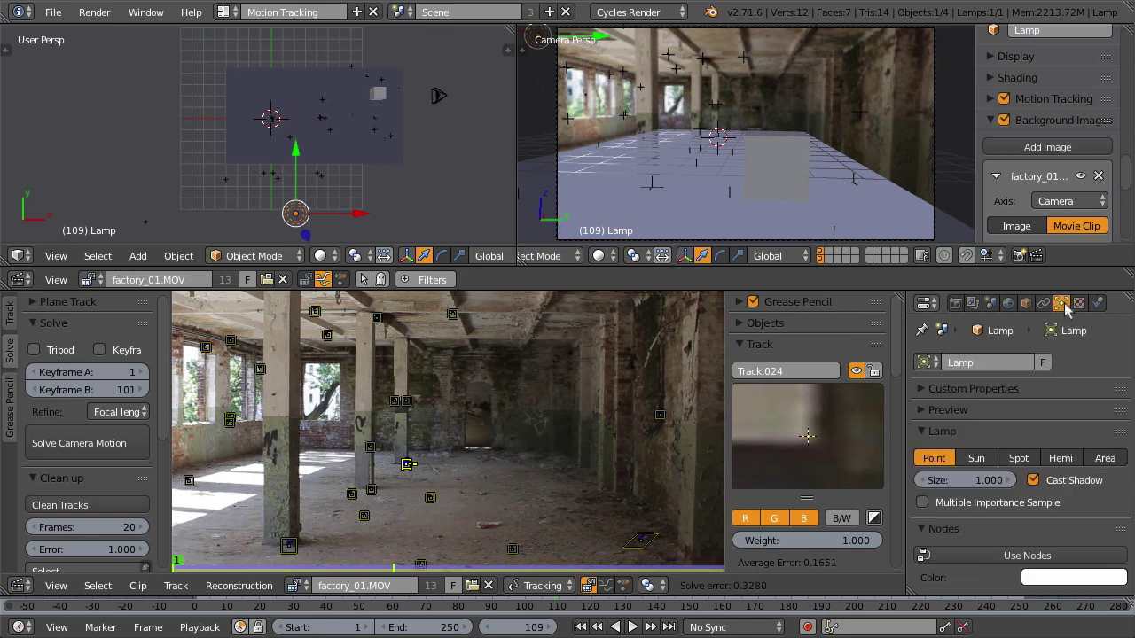
click(976, 459)
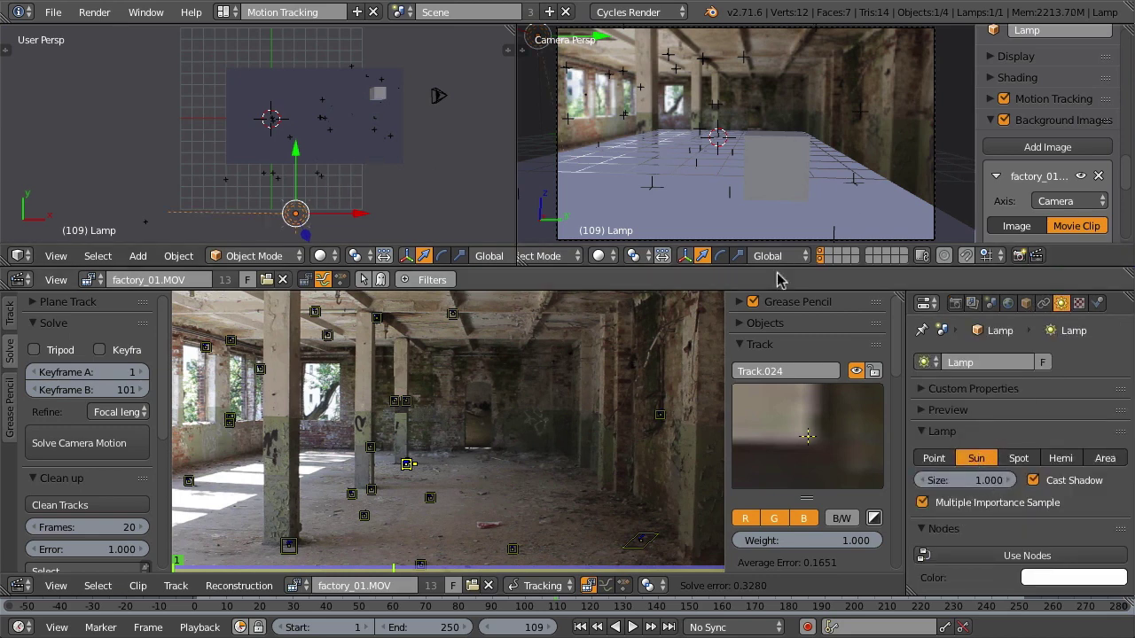
click(599, 255)
click(621, 137)
scroll(1080, 262, up, 5)
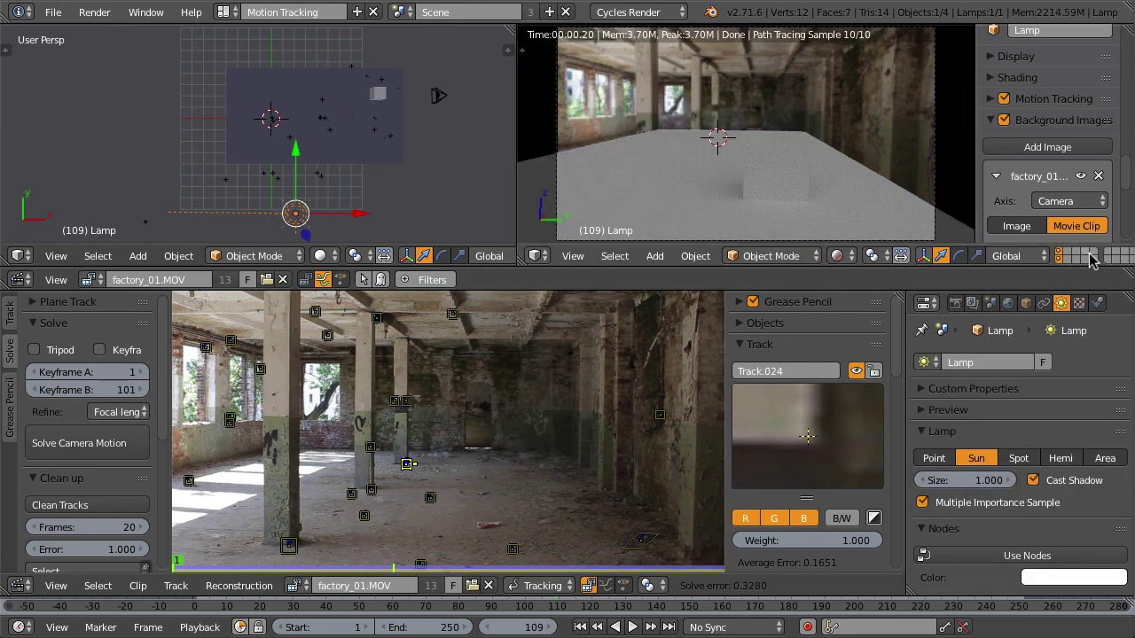
scroll(1090, 257, down, 5)
click(1008, 256)
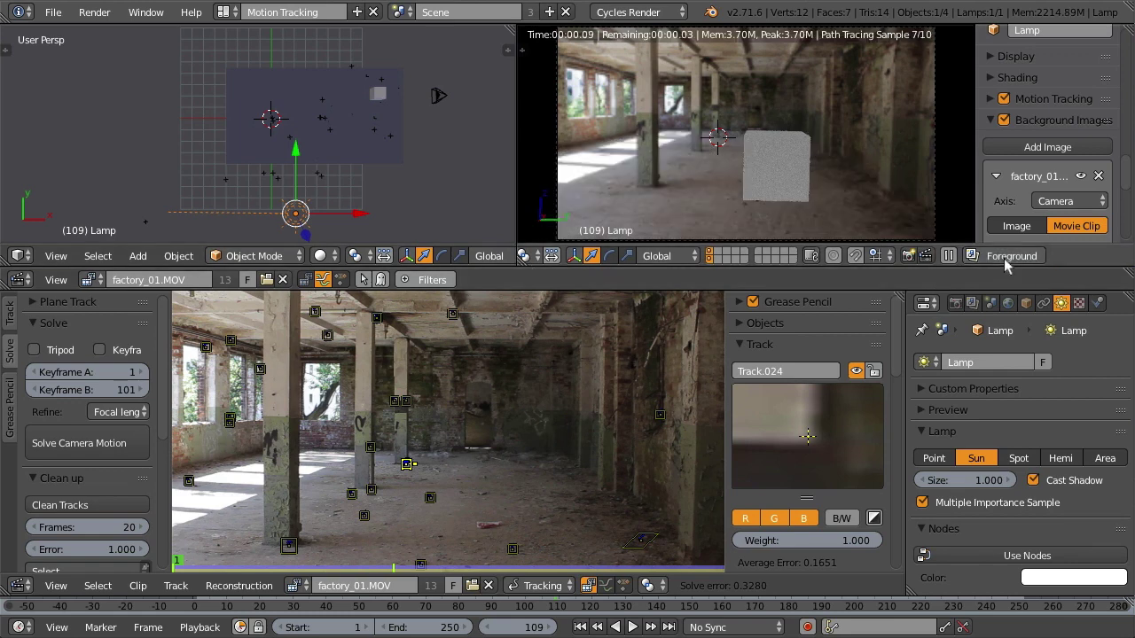
Move the sun lamp to the right and rotate it to an angled position.
click(955, 303)
key(g)
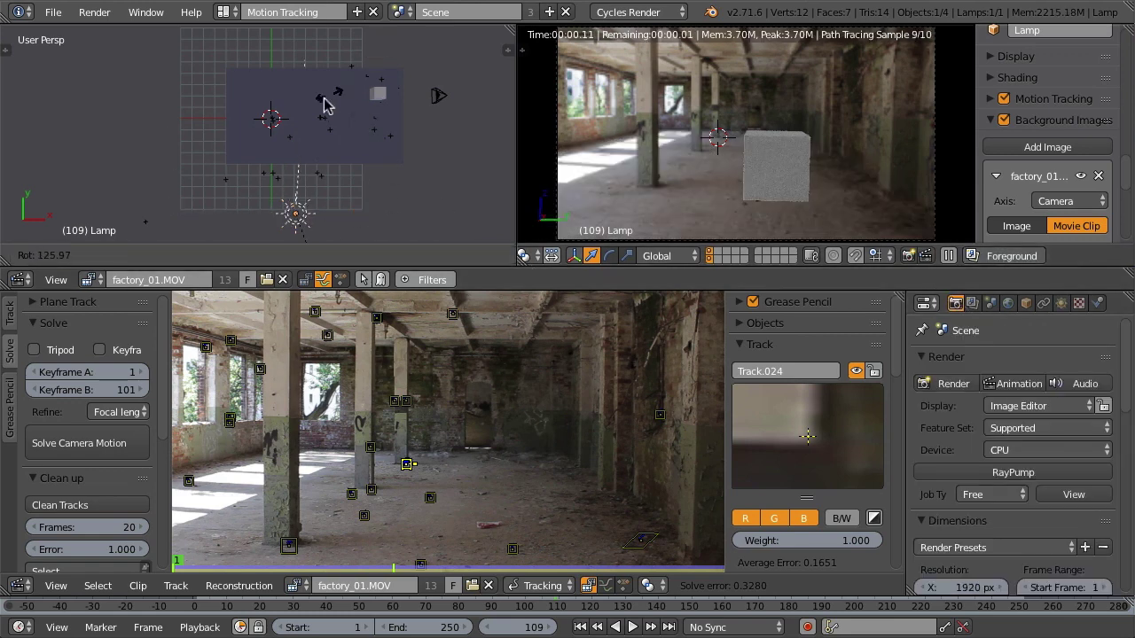
click(444, 208)
key(r)
click(429, 219)
Extrude the ground plane's back edge straight up along Z to form a wall.
right_click(317, 78)
key(Tab)
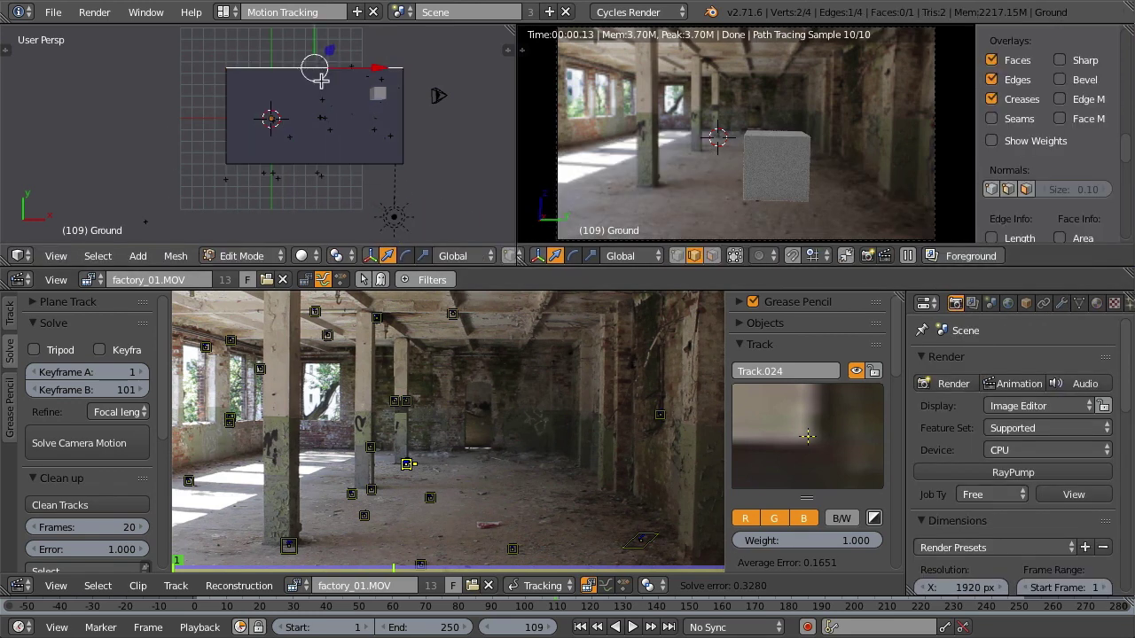
key(KP_3)
key(g)
key(z)
click(380, 98)
middle_drag(379, 98, 337, 133)
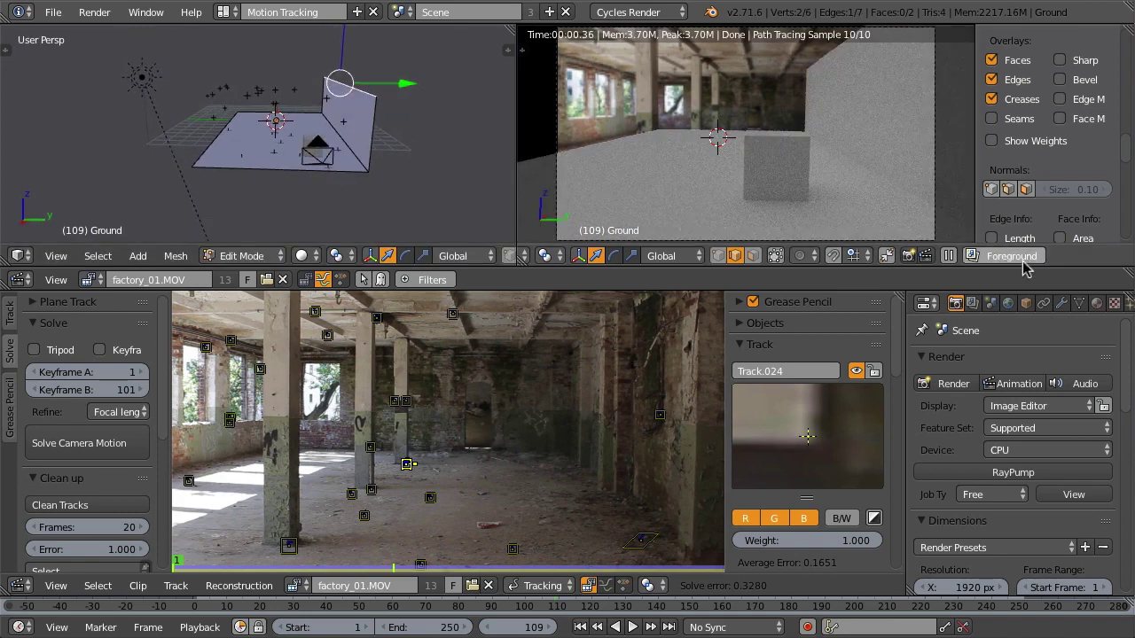
Give the ground material a dark brown colour.
click(1097, 304)
click(1043, 568)
click(989, 359)
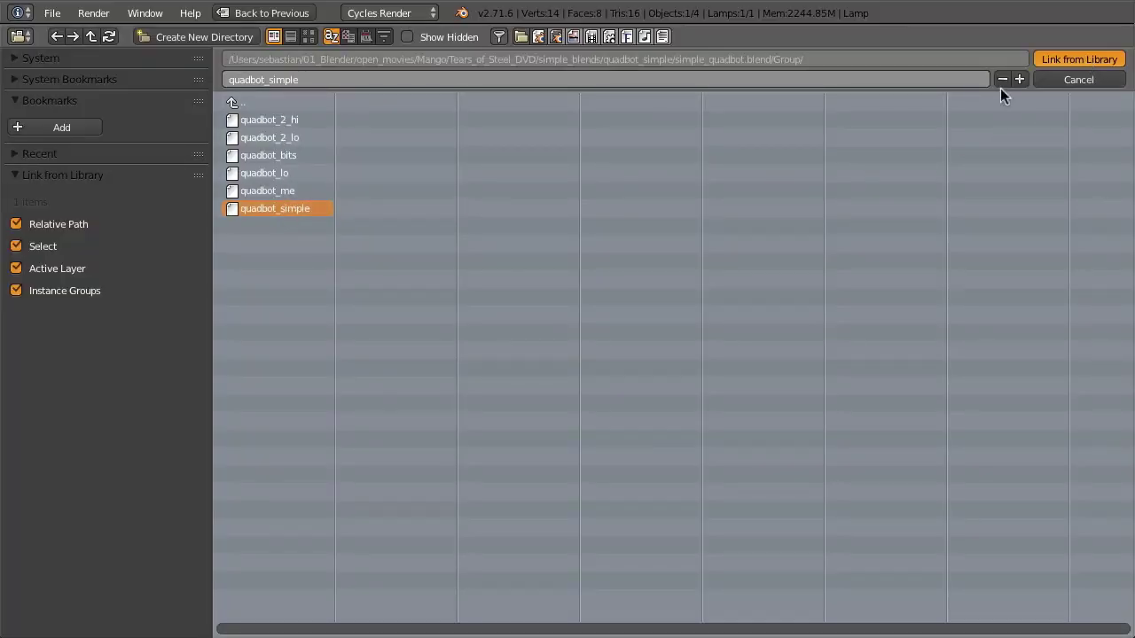
Link the quadbot_simple group, place it on the floor, scale it up and move it nearer the camera.
click(1079, 59)
key(g)
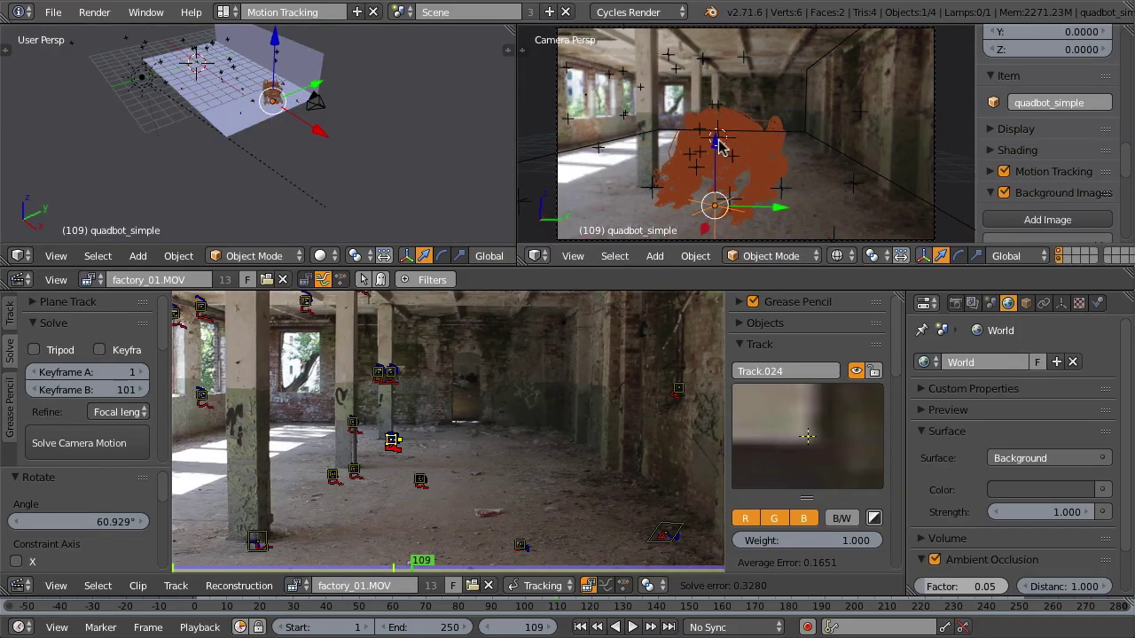
click(723, 147)
key(shift+z)
key(s)
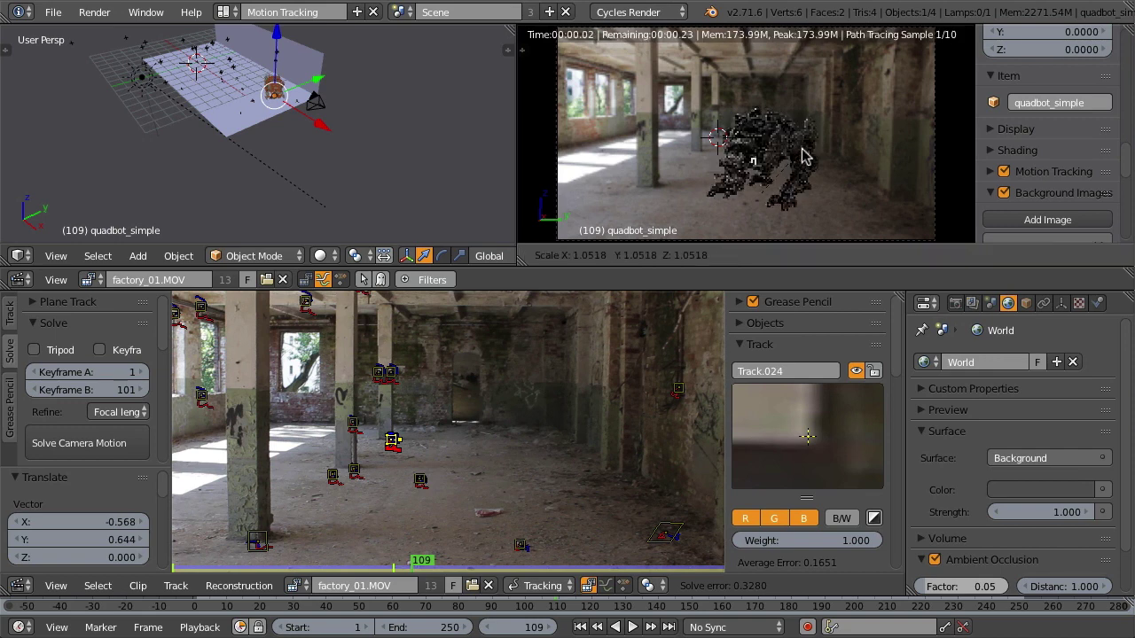
click(802, 156)
key(g)
click(775, 149)
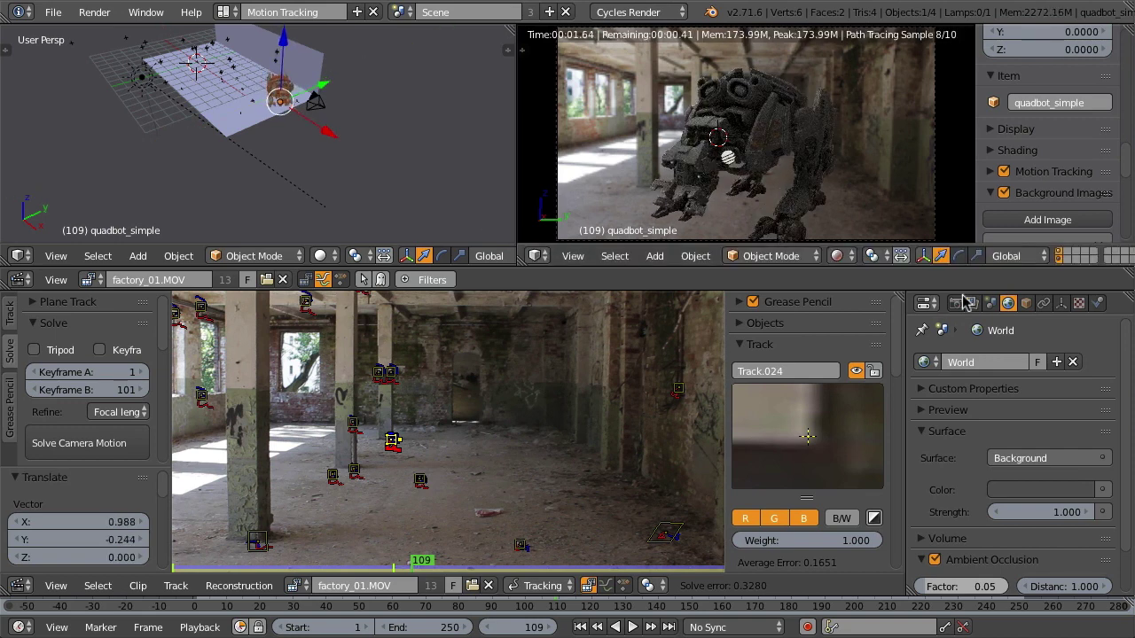
Set a brightened light-brown world colour and render frame 109 with F12.
click(1042, 490)
click(980, 266)
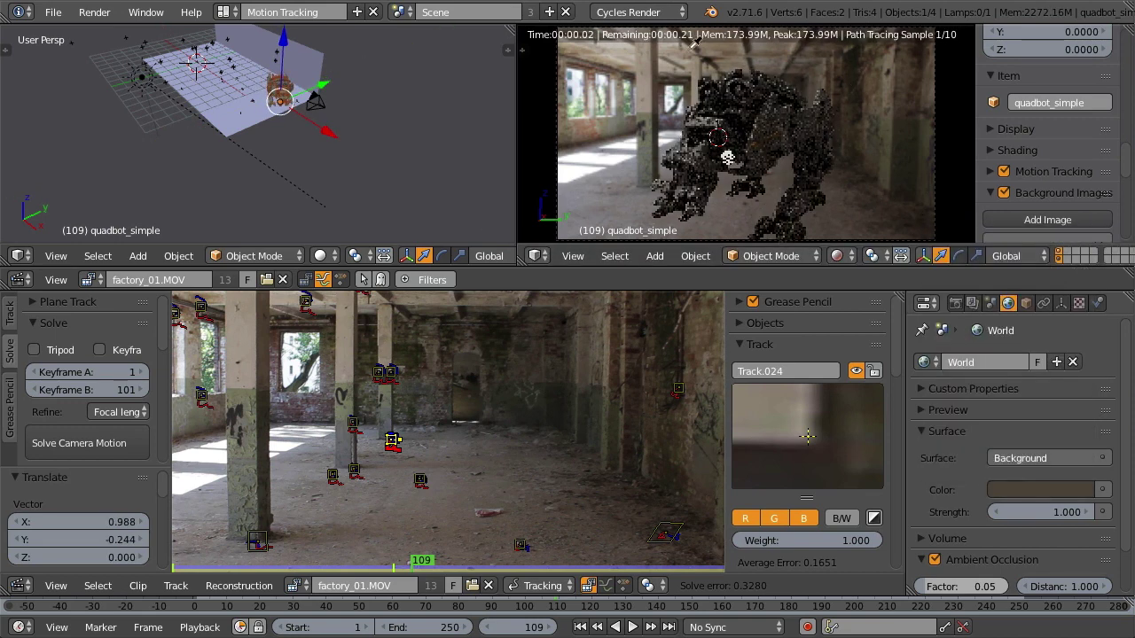
click(1042, 489)
drag(1079, 328, 1078, 266)
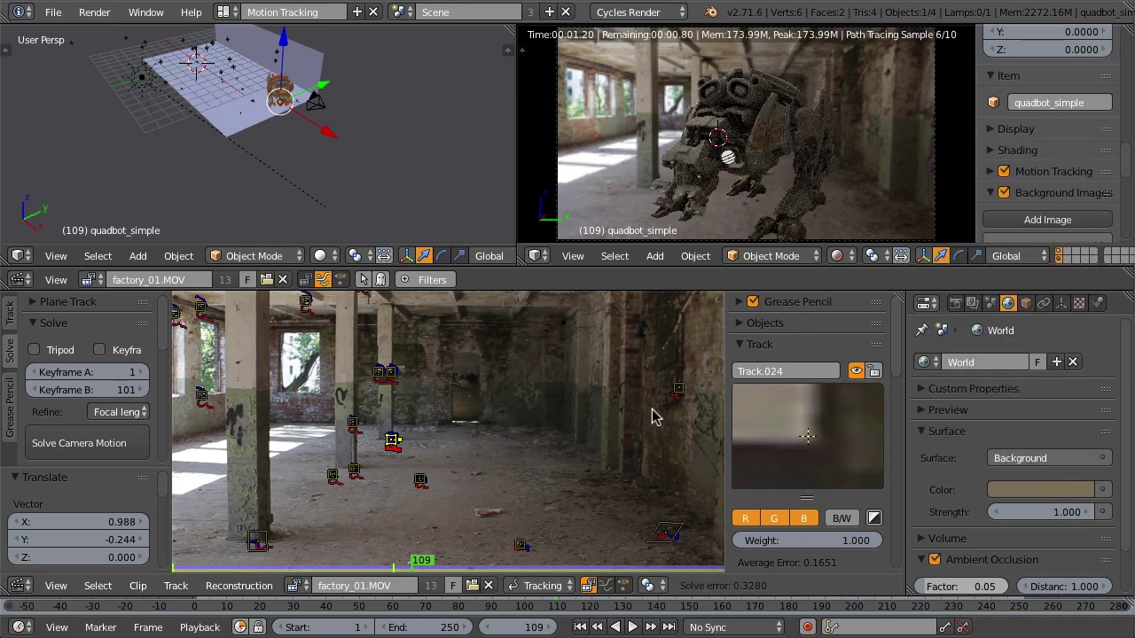
key(F12)
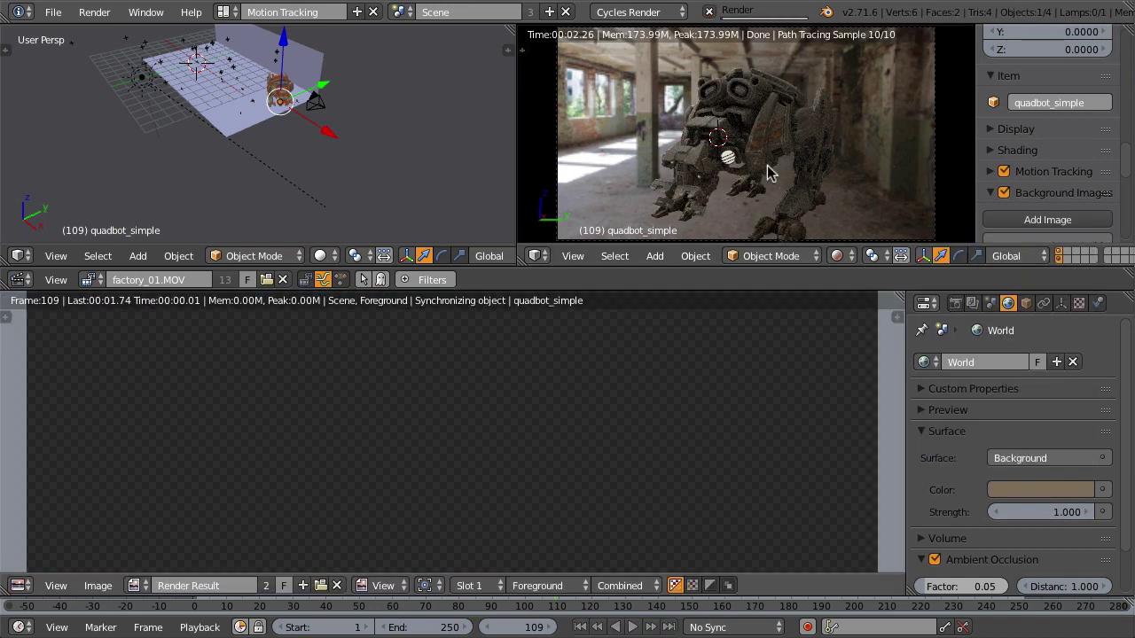